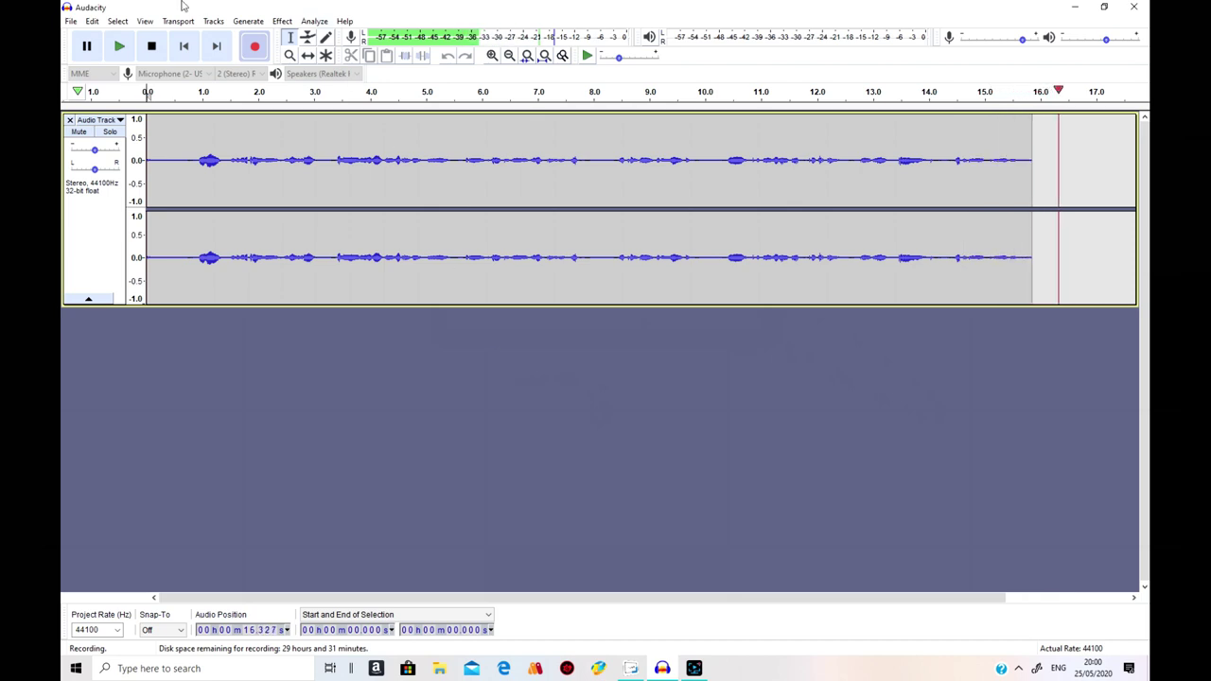
- Stop the voice recording and play the recorded track back from the beginning
{"action": "left_click", "coordinate": [159, 47]}
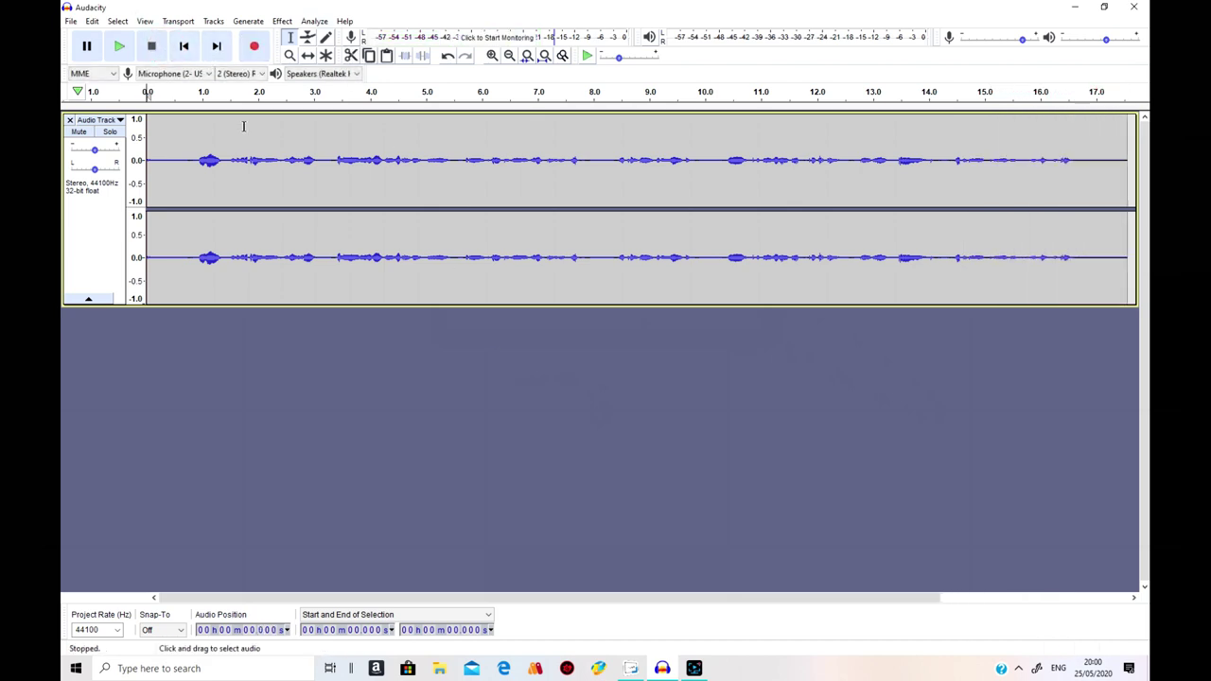
{"action": "left_click", "coordinate": [120, 46]}
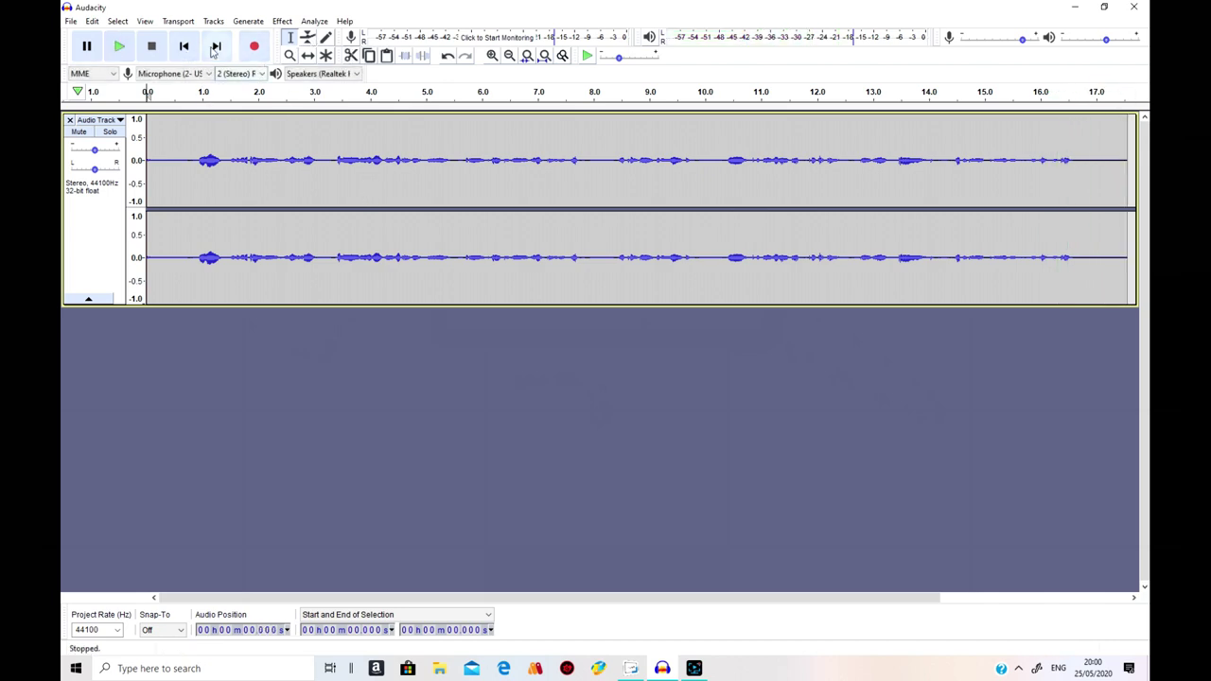
- Export the recording to the Desktop as test.mp3 with the metadata tags left blank, and close Audacity without saving the project
{"action": "left_click", "coordinate": [71, 21]}
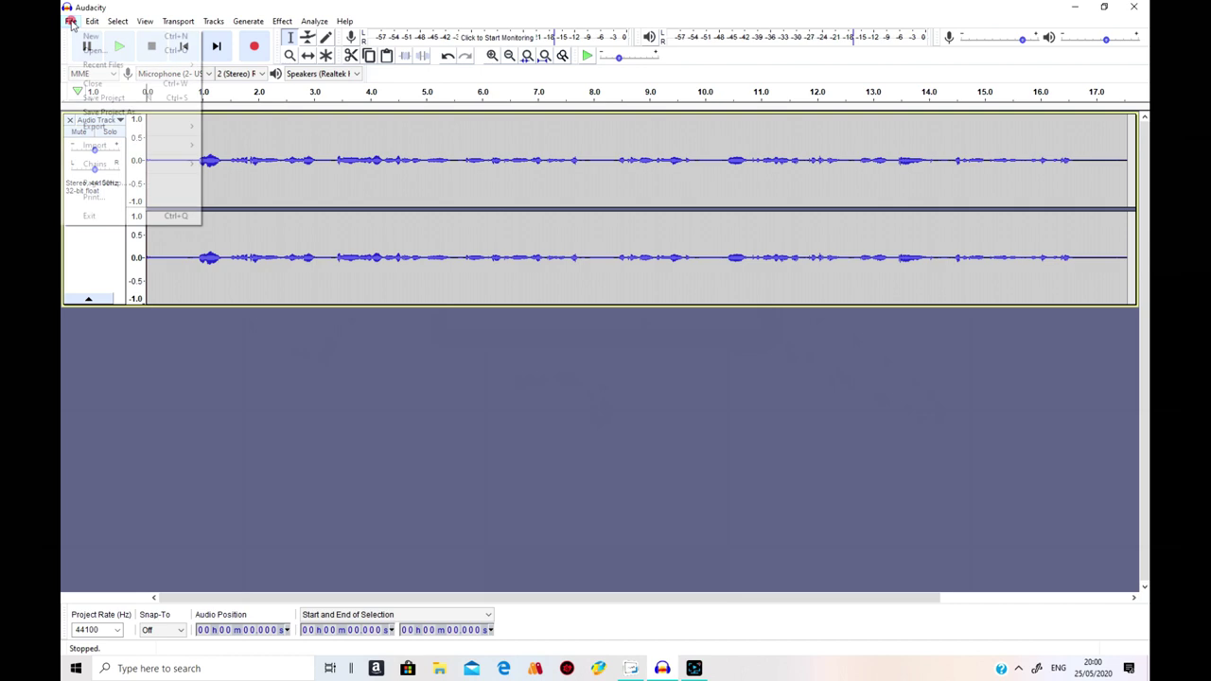
{"action": "left_click", "coordinate": [145, 20]}
{"action": "left_click", "coordinate": [71, 21]}
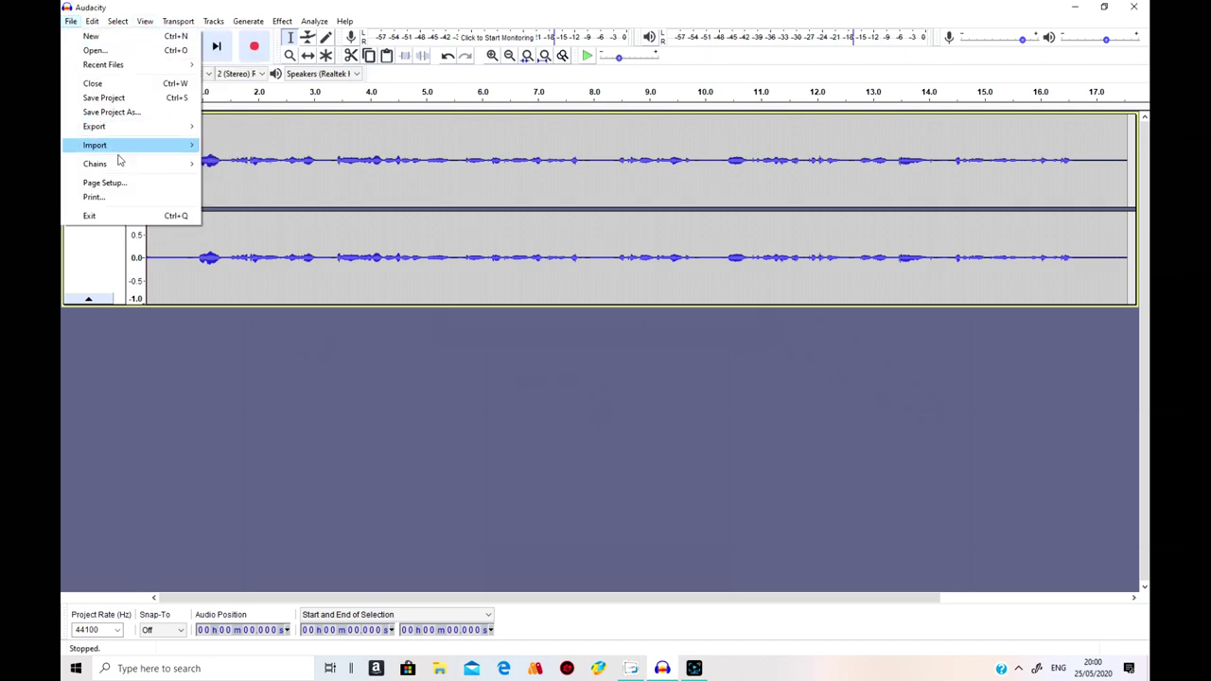
{"action": "left_click", "coordinate": [140, 127]}
{"action": "left_click", "coordinate": [235, 128]}
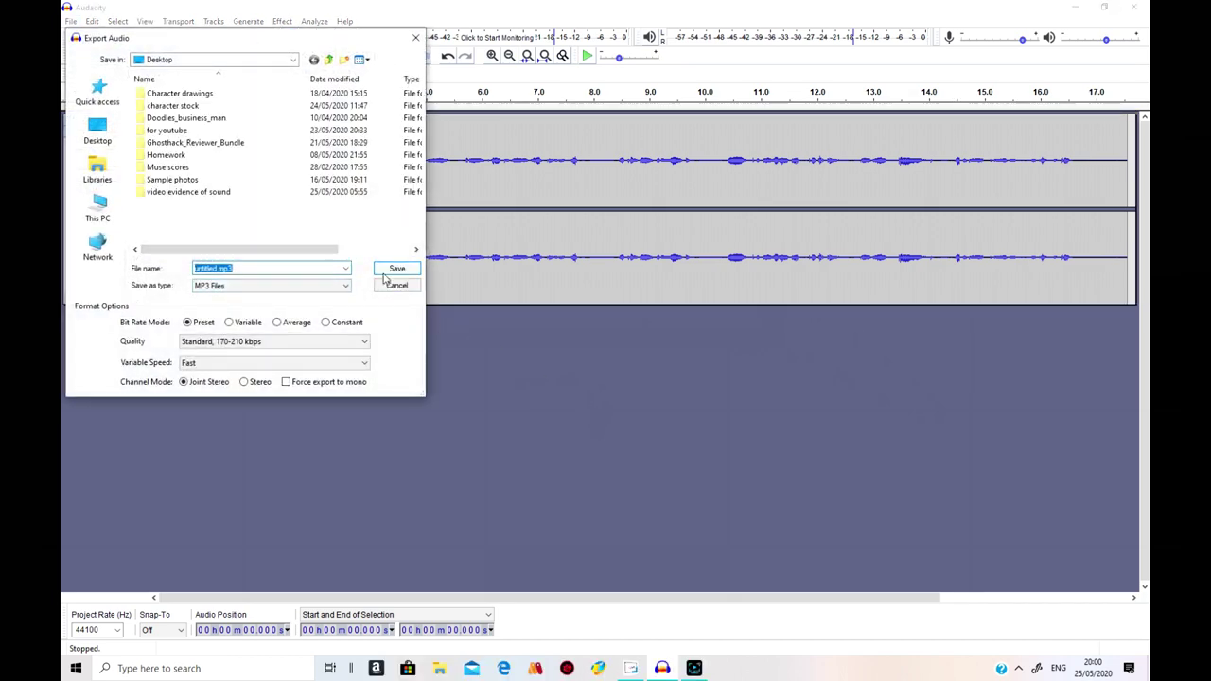
{"action": "double_click", "coordinate": [214, 269]}
{"action": "type", "text": "l"}
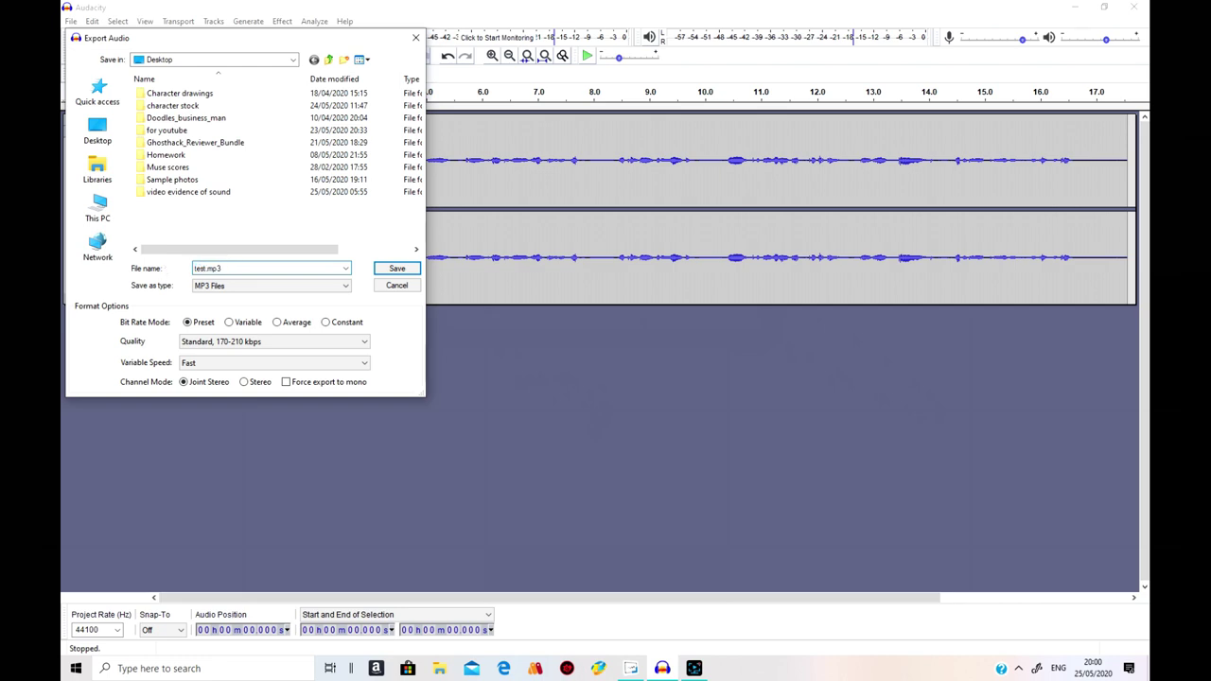
{"action": "type", "text": "est"}
{"action": "key", "text": "Return"}
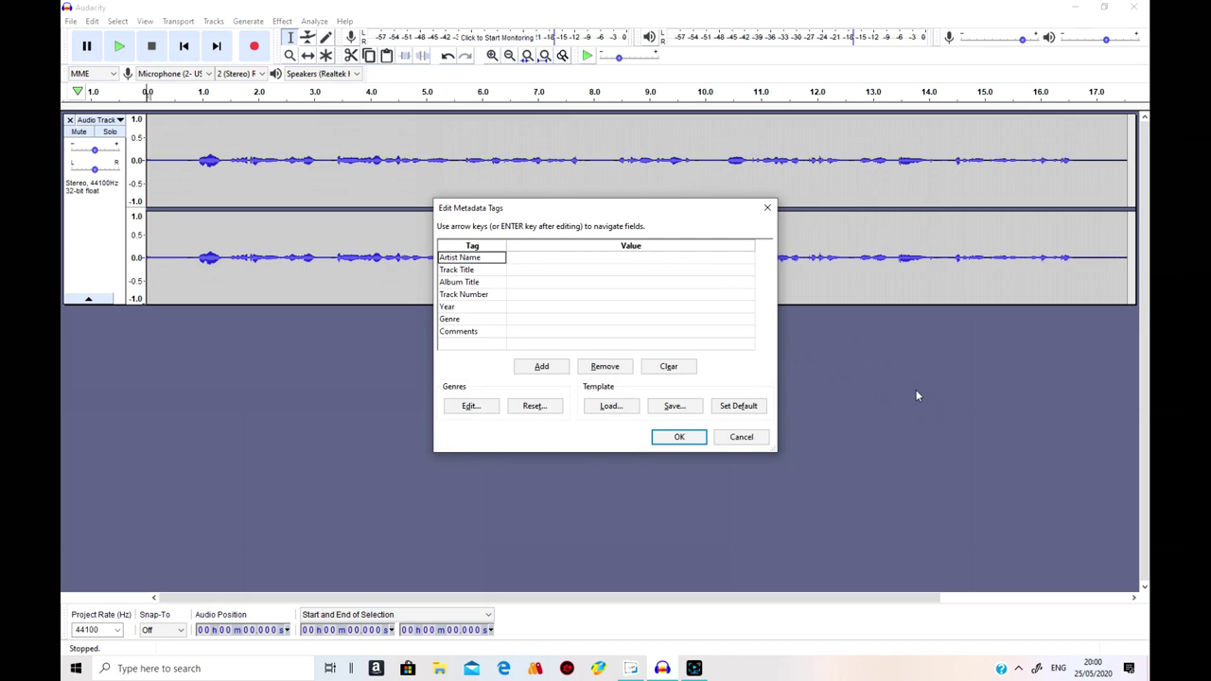
{"action": "left_click", "coordinate": [692, 441]}
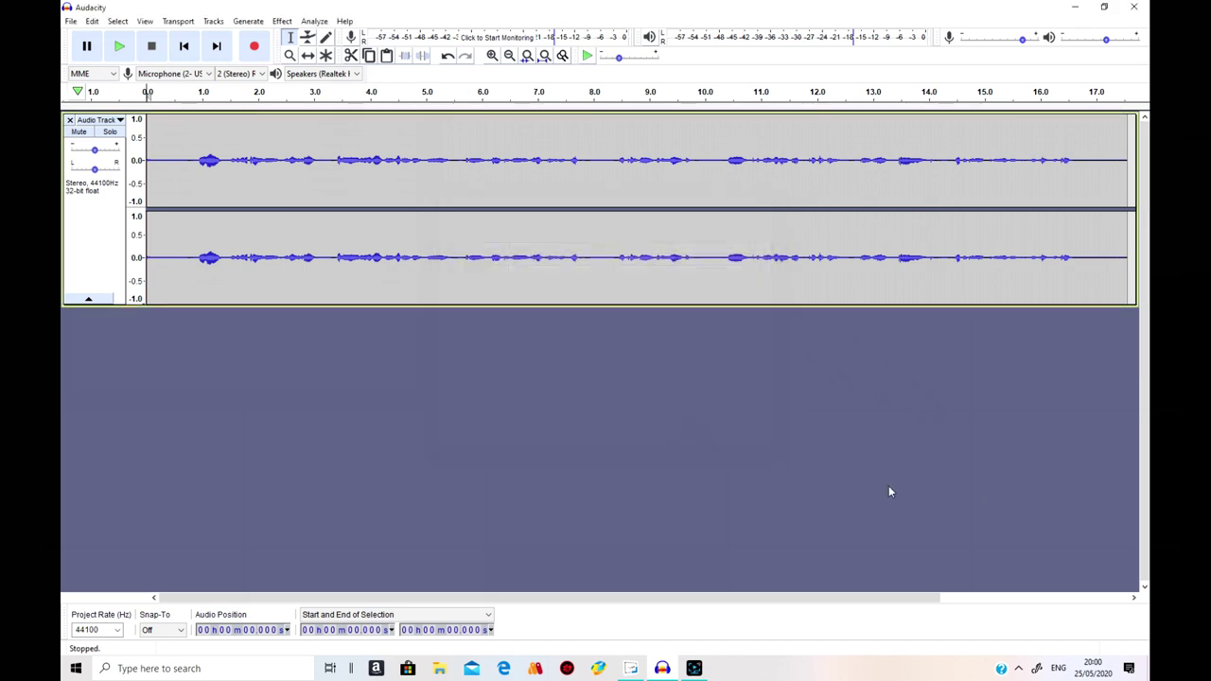
{"action": "left_click", "coordinate": [1139, 9]}
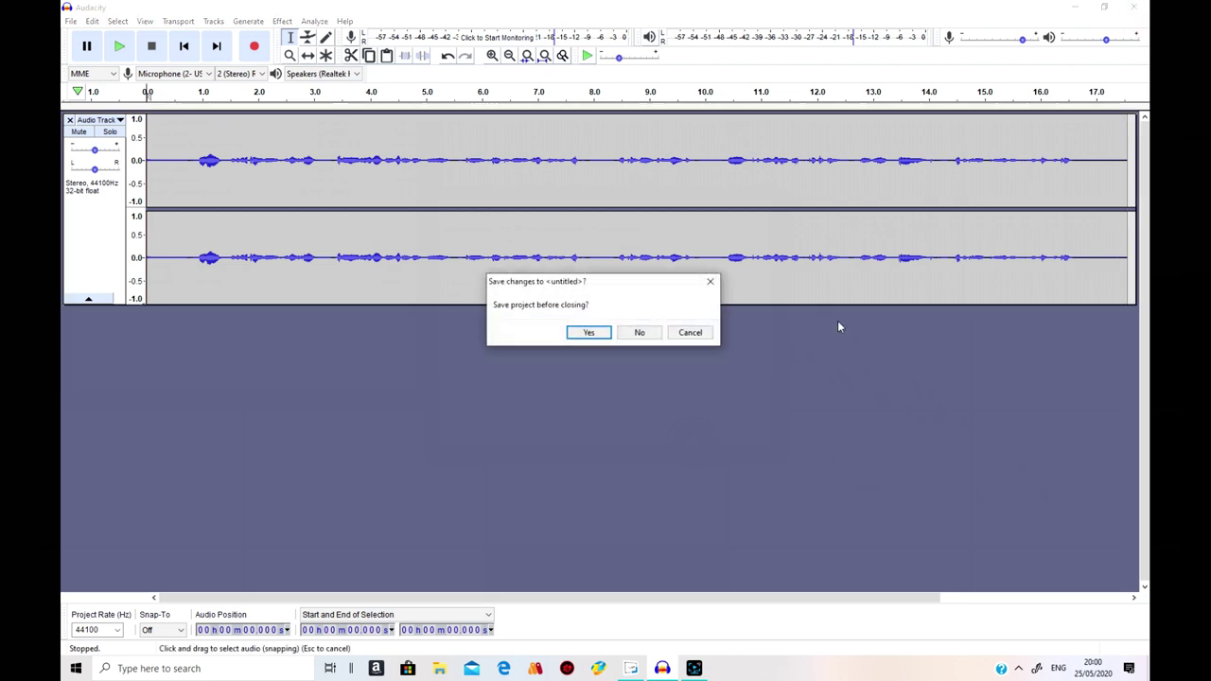
{"action": "left_click", "coordinate": [640, 335]}
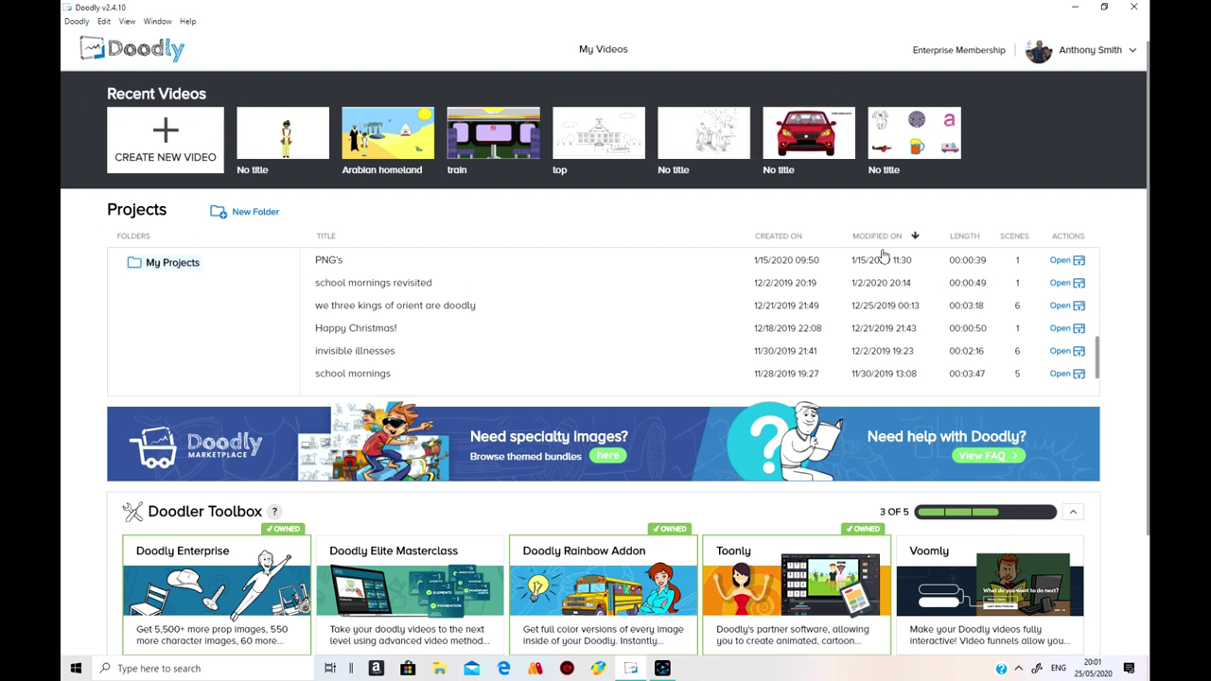
- Open the Arabian homeland video in Doodly and display its sound library
{"action": "left_click", "coordinate": [382, 144]}
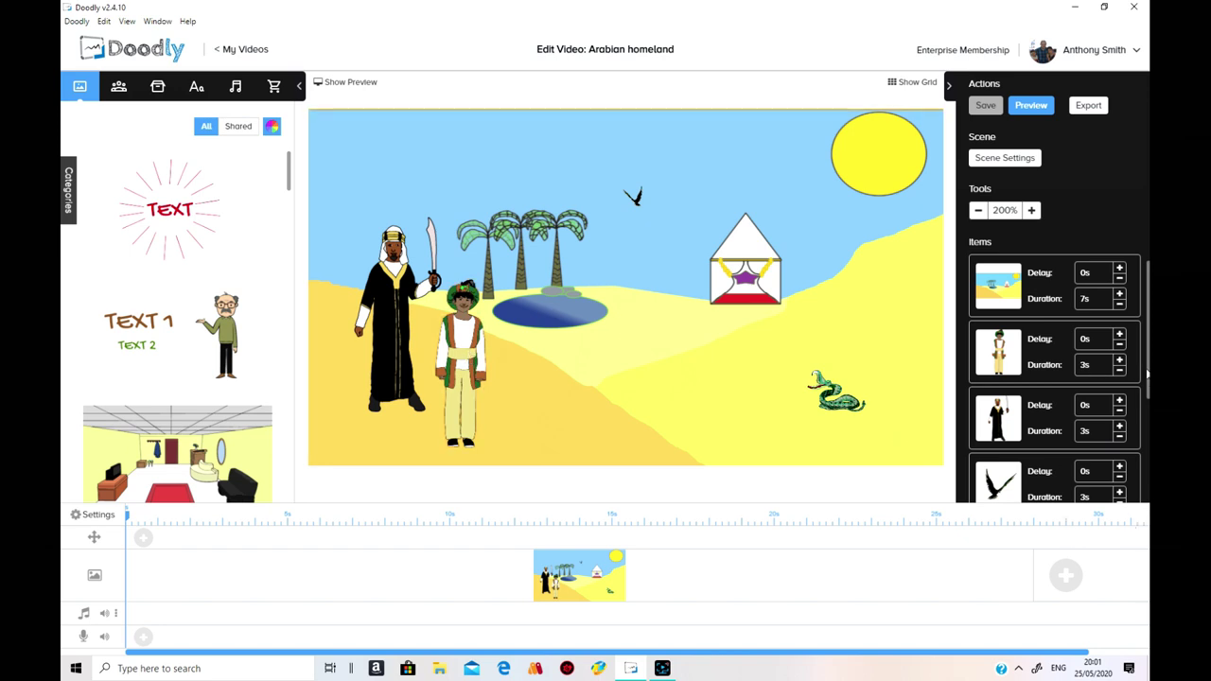
{"action": "left_click_drag", "start_coordinate": [1145, 383], "coordinate": [1142, 443]}
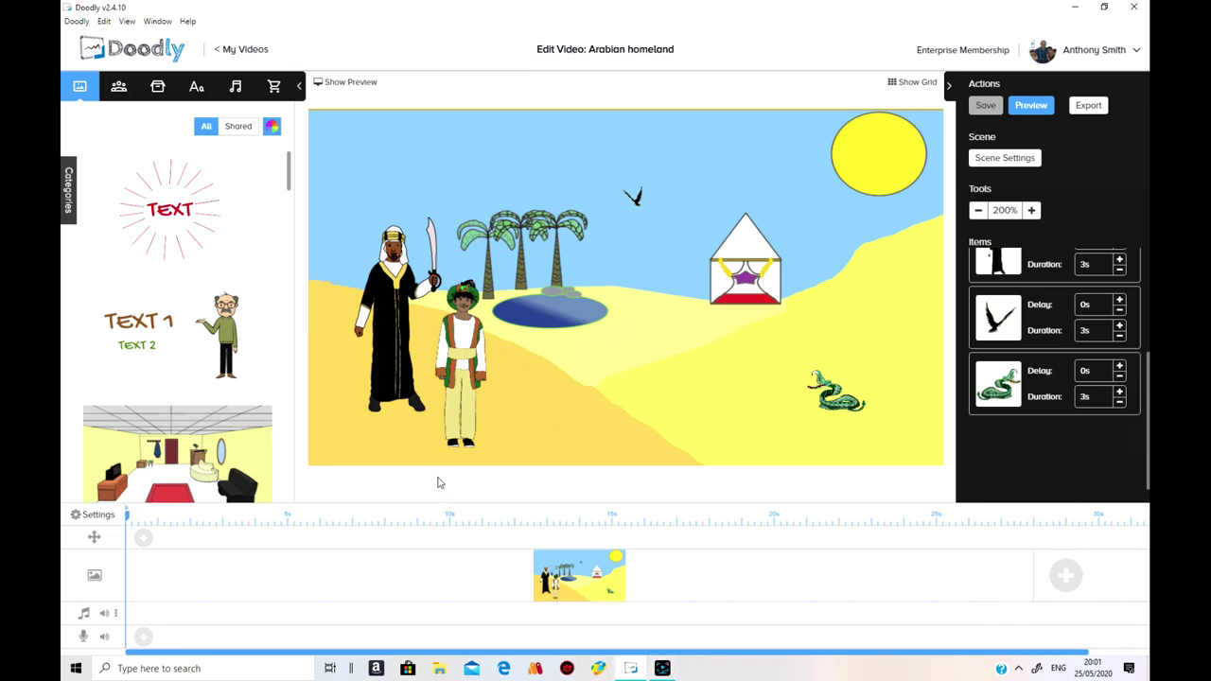
{"action": "left_click", "coordinate": [239, 94]}
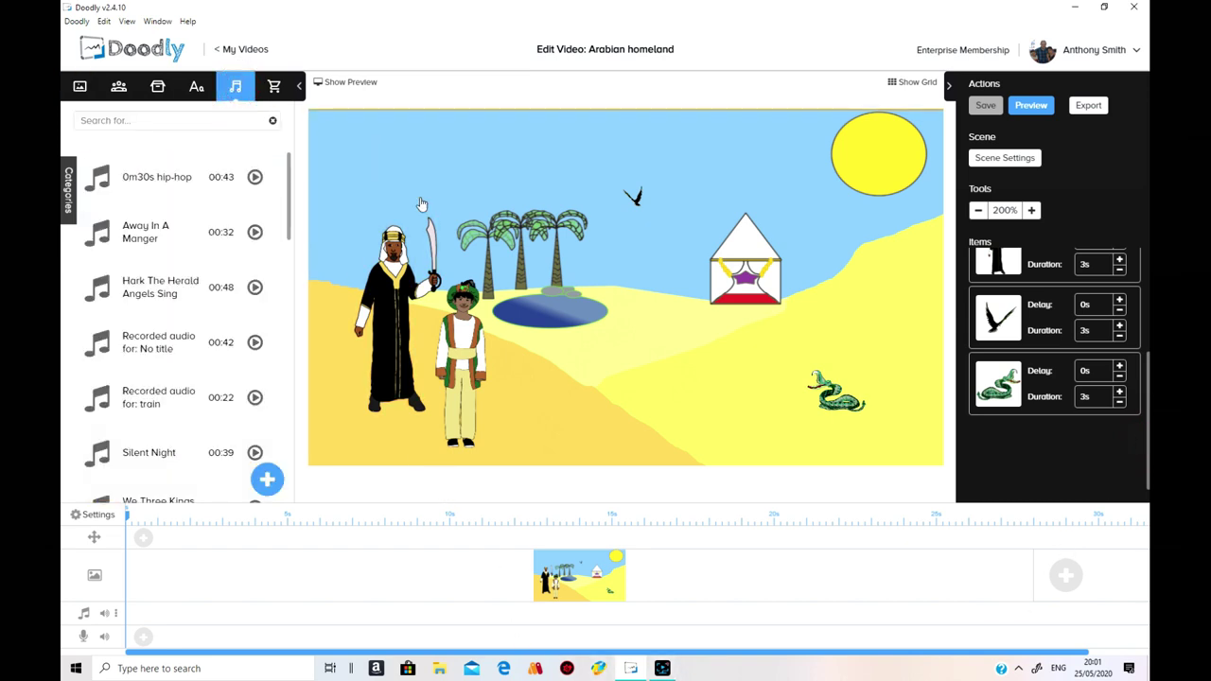
- Try to add test.mp3 from the Desktop as a new sound
{"action": "left_click", "coordinate": [268, 480]}
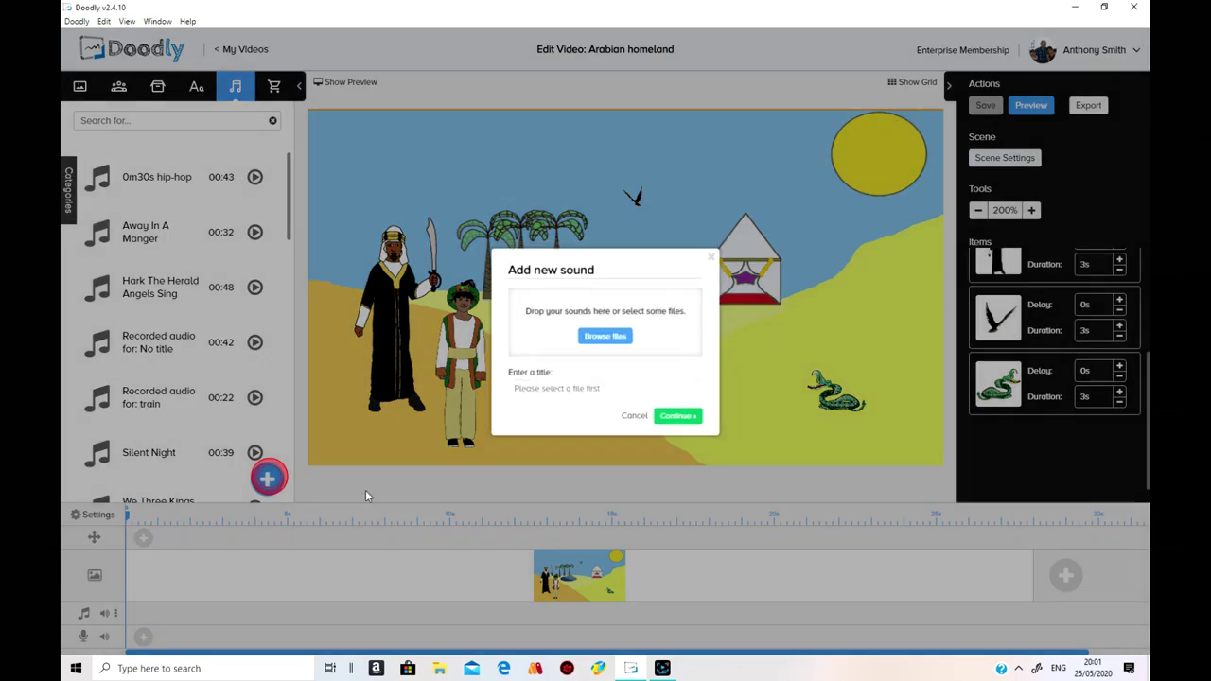
{"action": "left_click", "coordinate": [610, 336]}
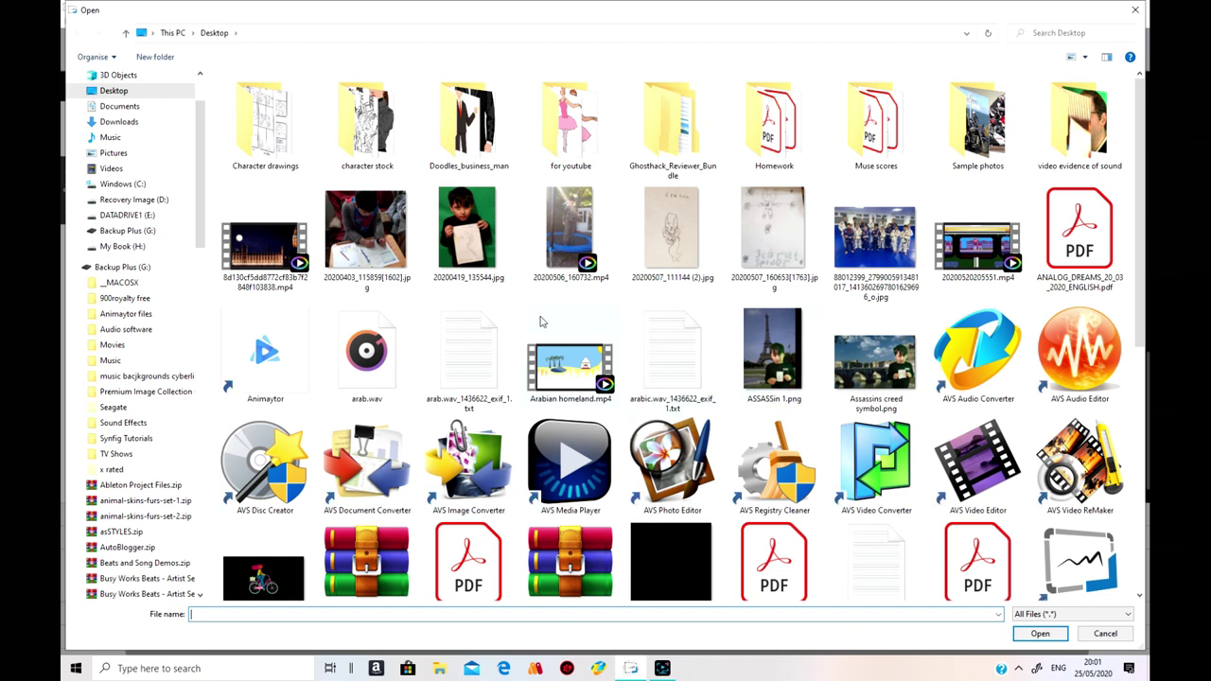
{"action": "scroll", "coordinate": [541, 322], "scroll_direction": "down", "scroll_amount": 5}
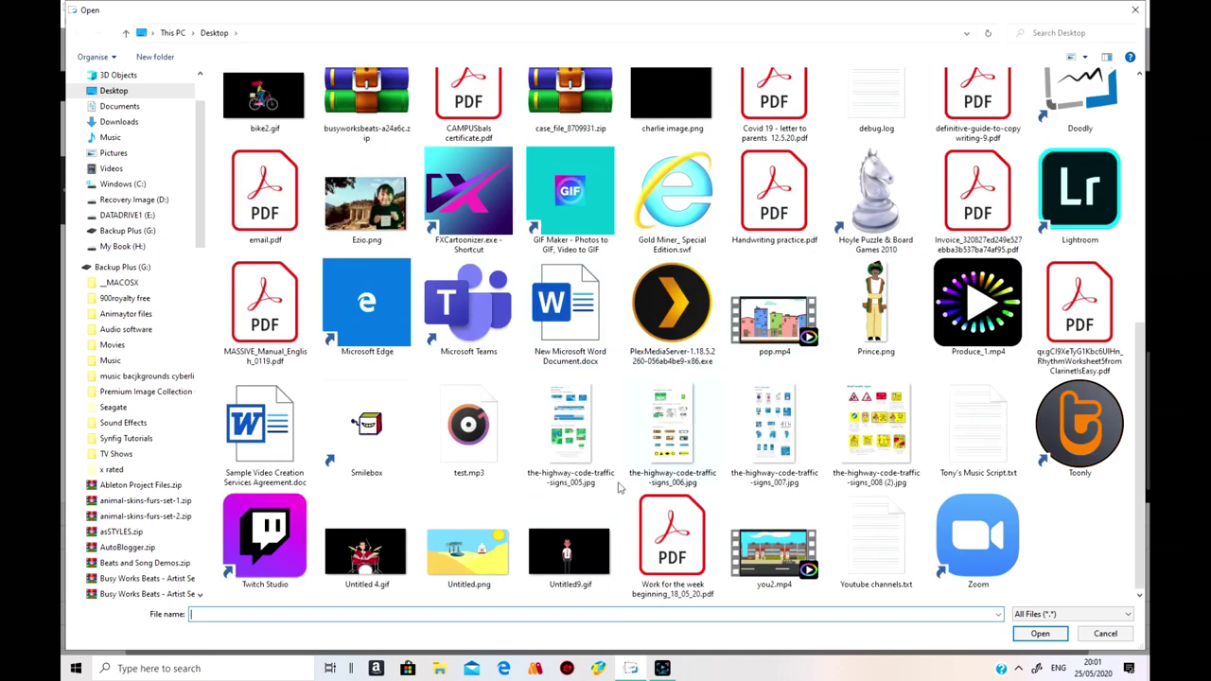
{"action": "left_click", "coordinate": [485, 455]}
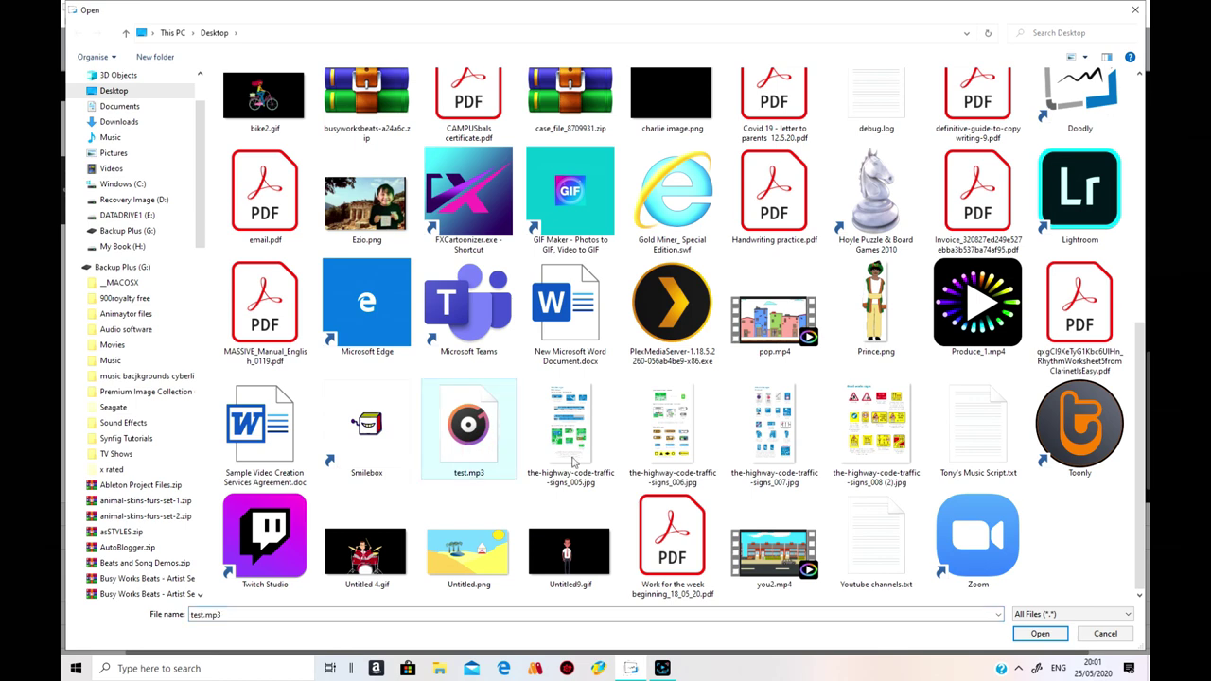
{"action": "left_click", "coordinate": [1040, 633]}
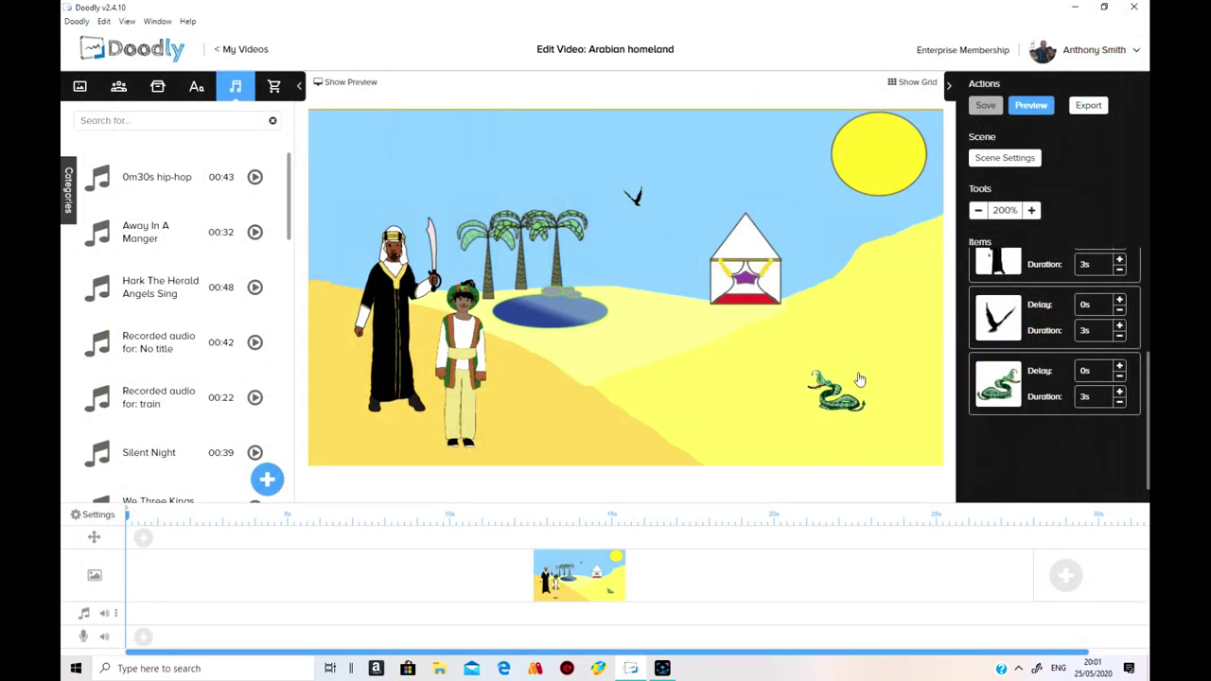
- Import test.mp3 from the Desktop with the title test and place it on the voiceover track, starting at about 1.4 s
{"action": "left_click", "coordinate": [267, 478]}
{"action": "left_click", "coordinate": [630, 341]}
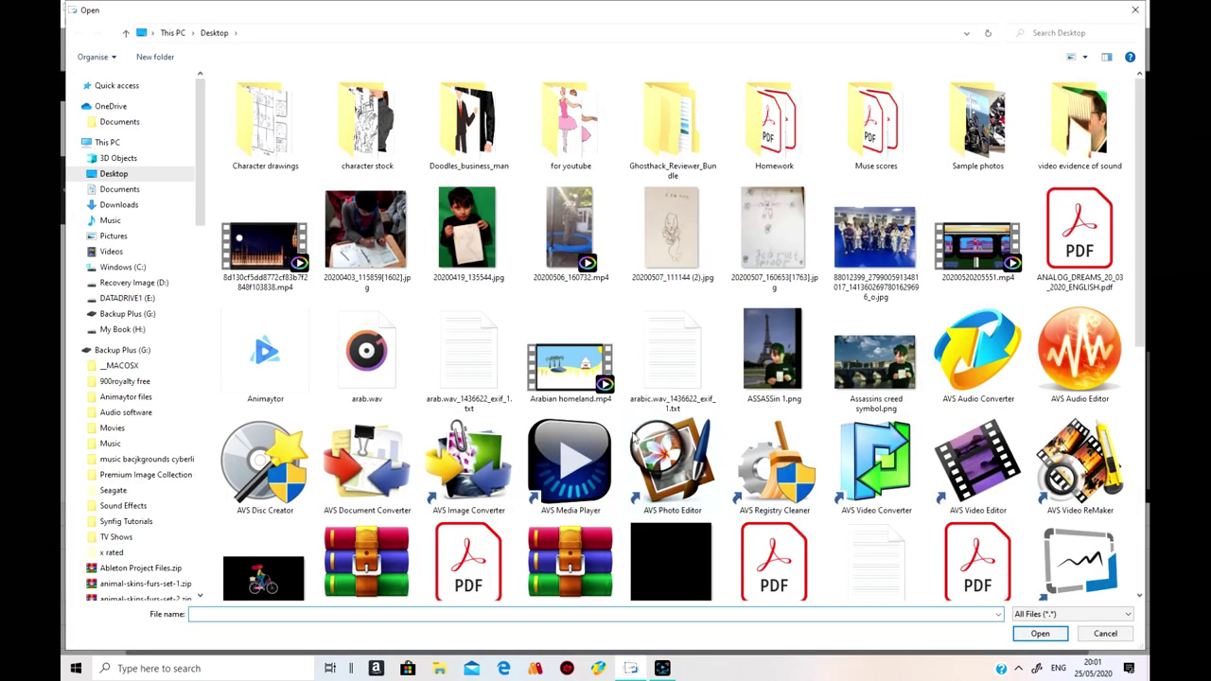
{"action": "scroll", "coordinate": [568, 445], "scroll_direction": "down", "scroll_amount": 5}
{"action": "left_click", "coordinate": [475, 446]}
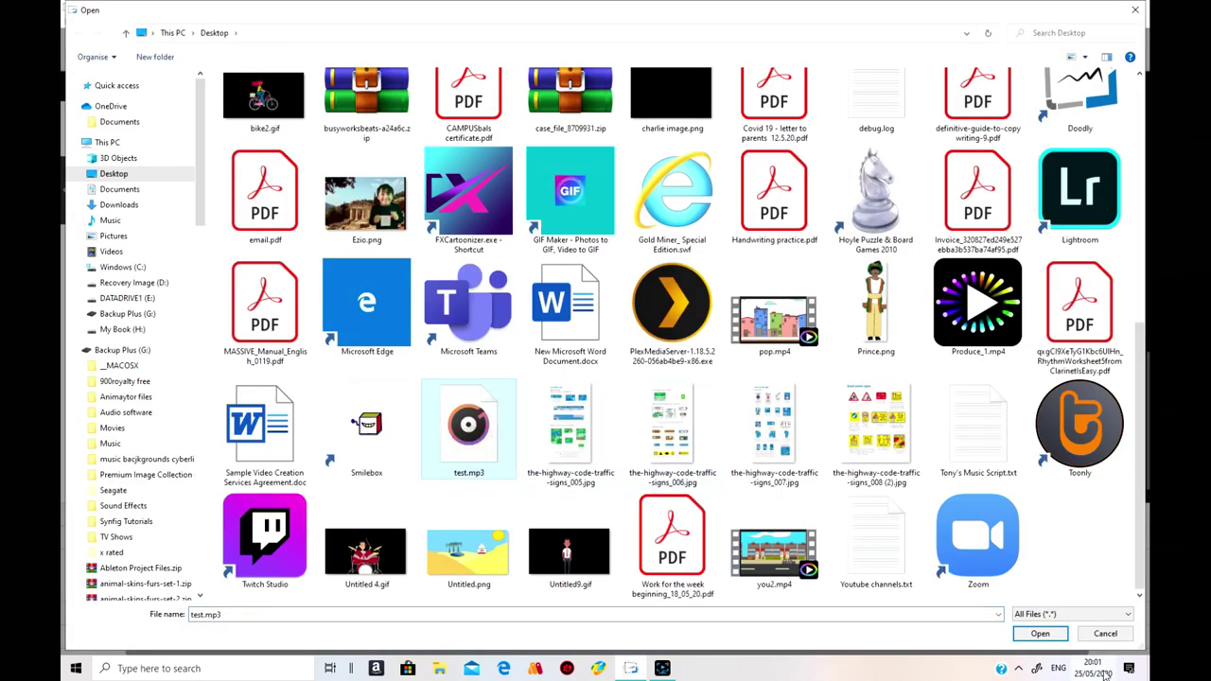
{"action": "left_click", "coordinate": [1046, 634]}
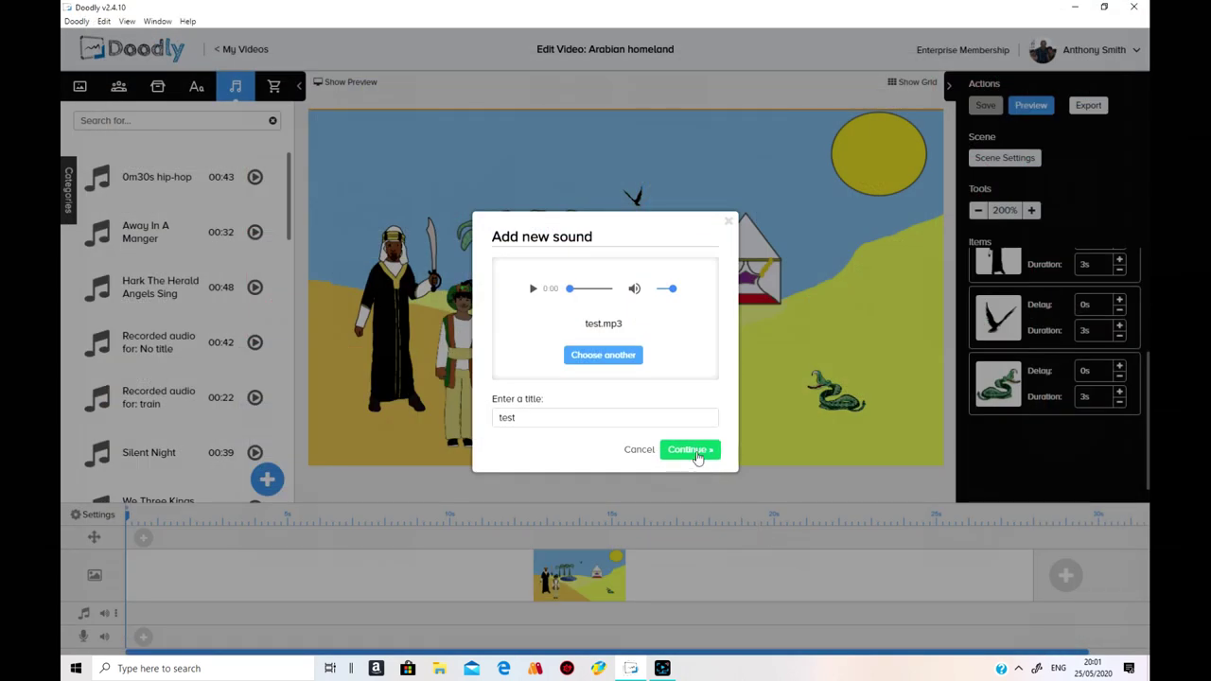
{"action": "left_click", "coordinate": [535, 290]}
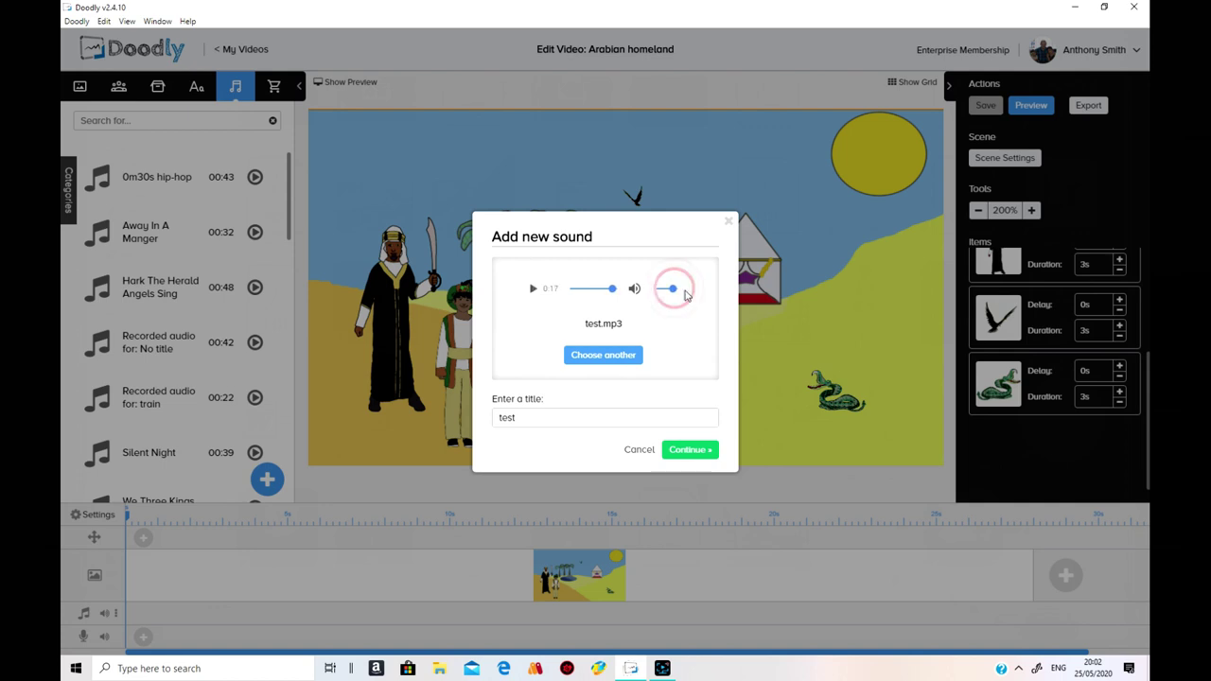
{"action": "left_click", "coordinate": [691, 450]}
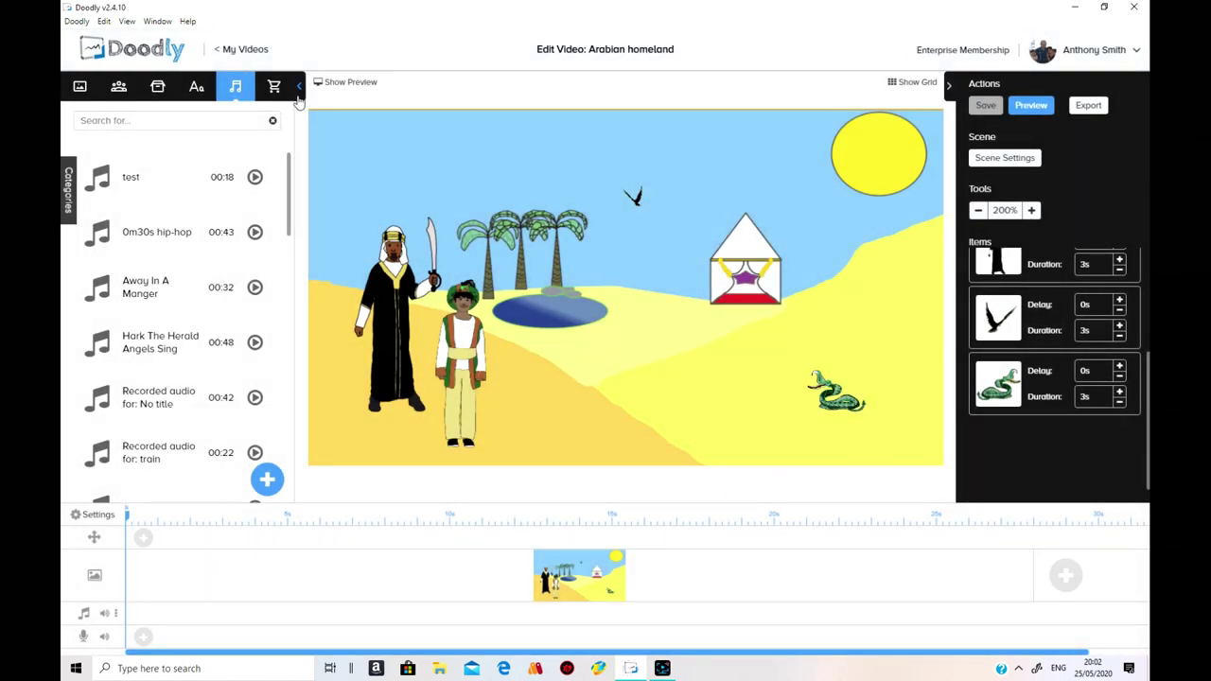
{"action": "left_click_drag", "start_coordinate": [130, 174], "coordinate": [284, 641]}
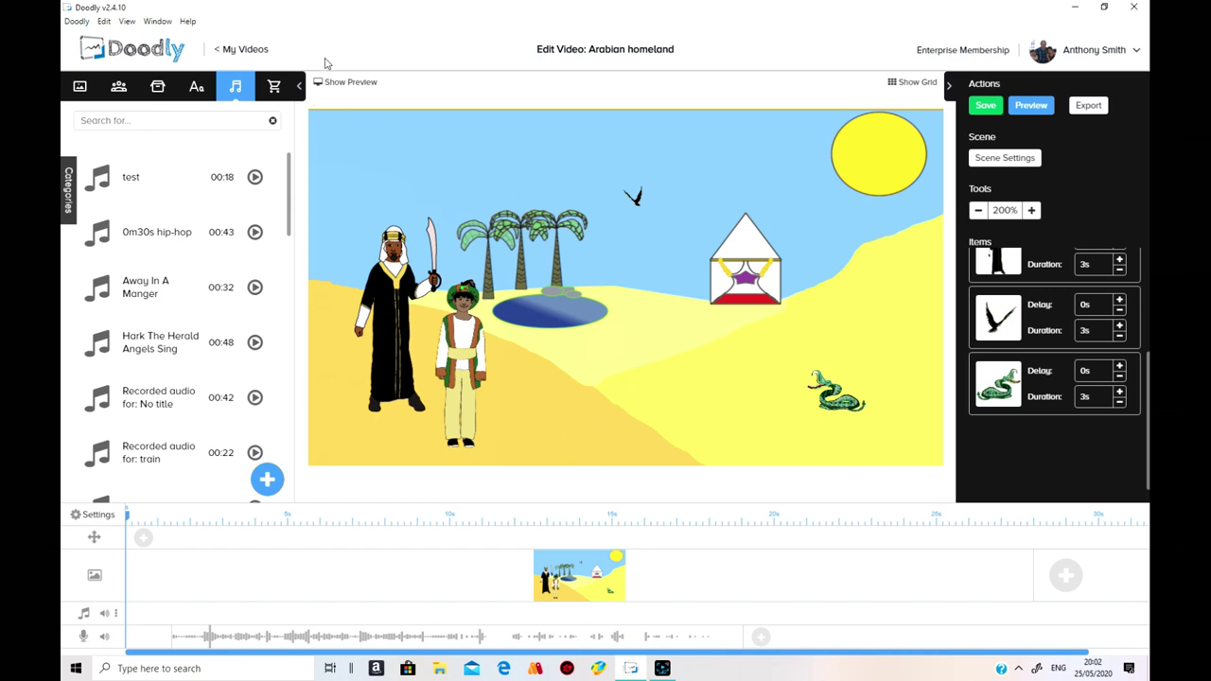
- Start adding another new sound and browse to the 900royalty free folder on the Backup Plus (G:) drive
{"action": "left_click", "coordinate": [275, 483]}
{"action": "left_click", "coordinate": [610, 336]}
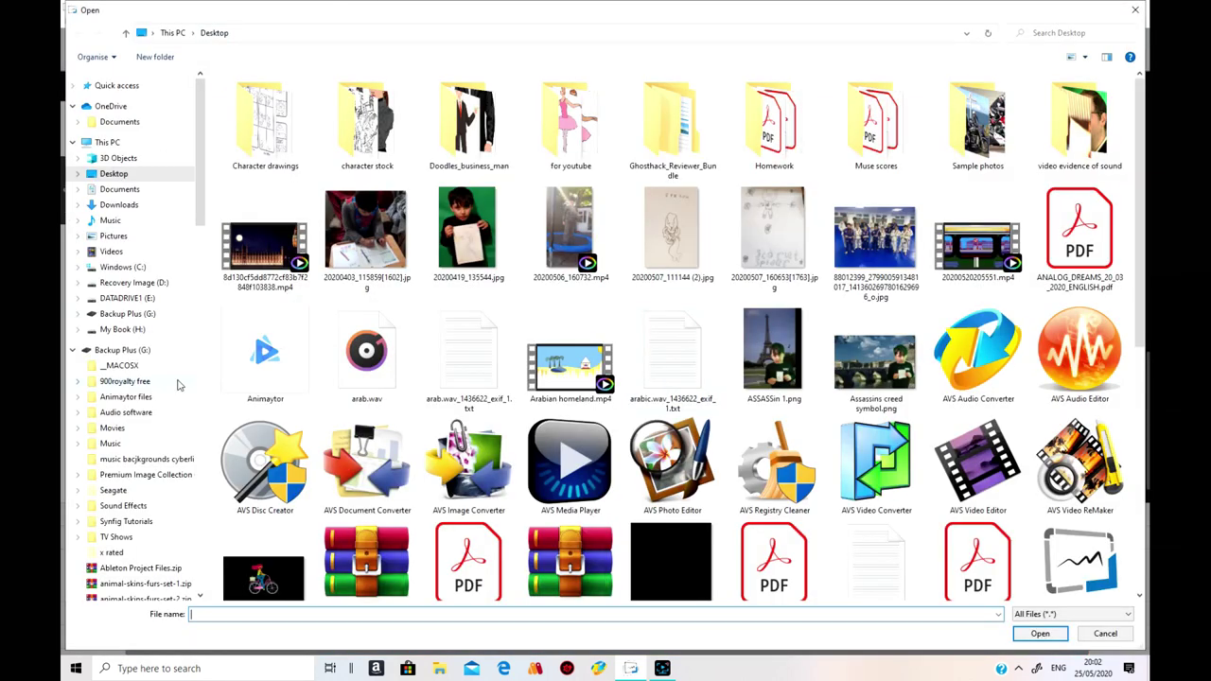
{"action": "left_click", "coordinate": [183, 352]}
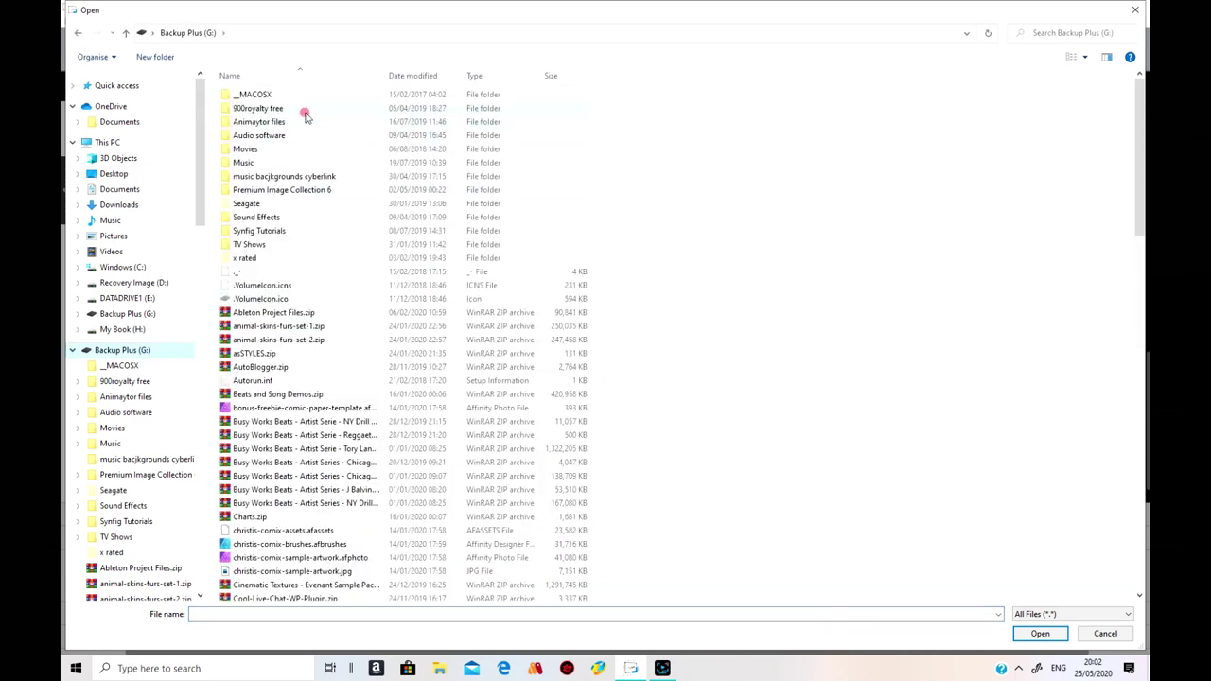
{"action": "double_click", "coordinate": [305, 110]}
{"action": "double_click", "coordinate": [317, 96]}
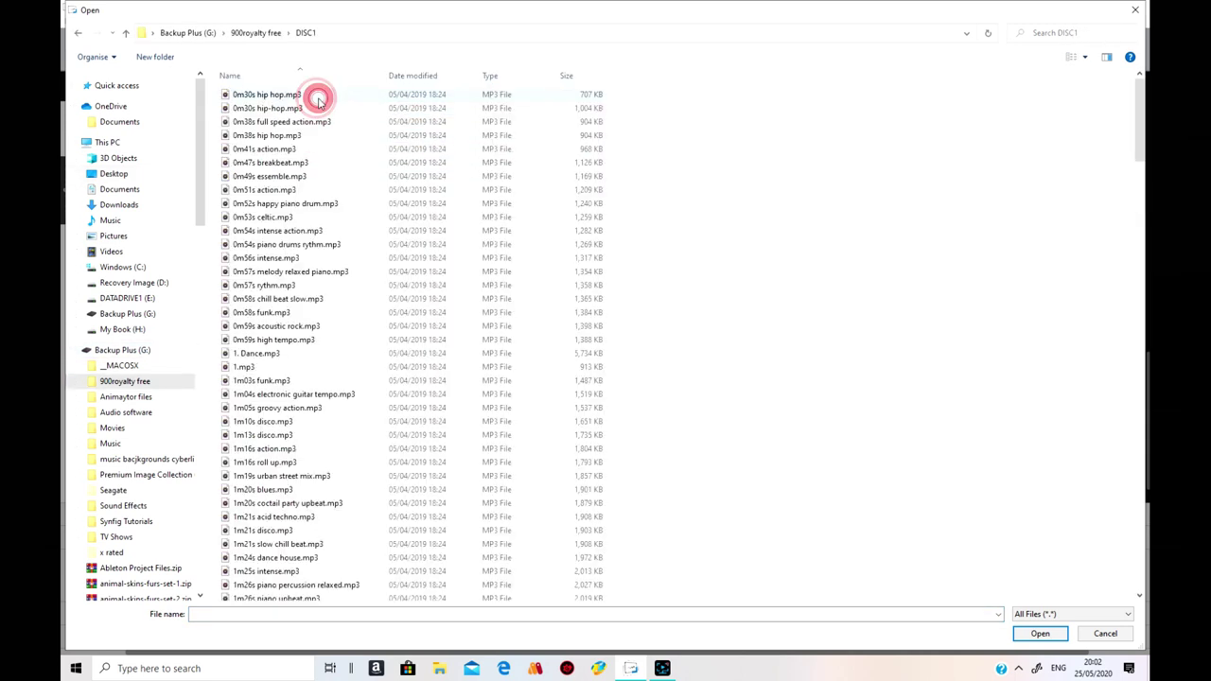
{"action": "right_click", "coordinate": [343, 156]}
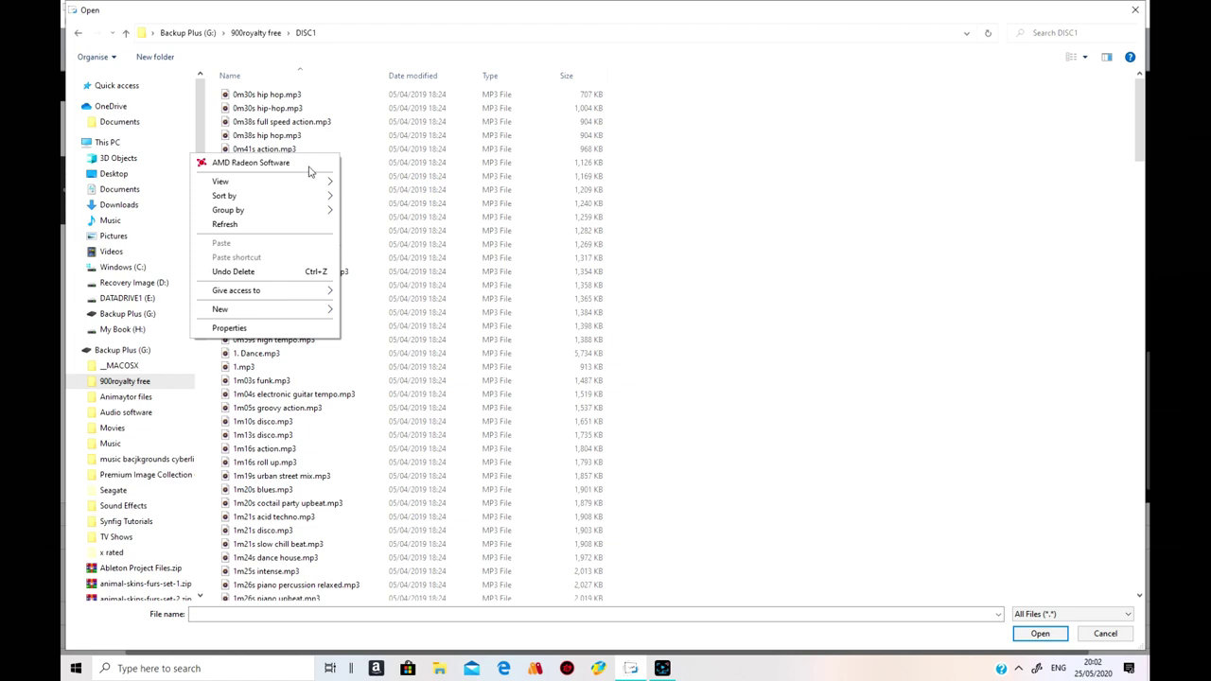
{"action": "left_click", "coordinate": [691, 175]}
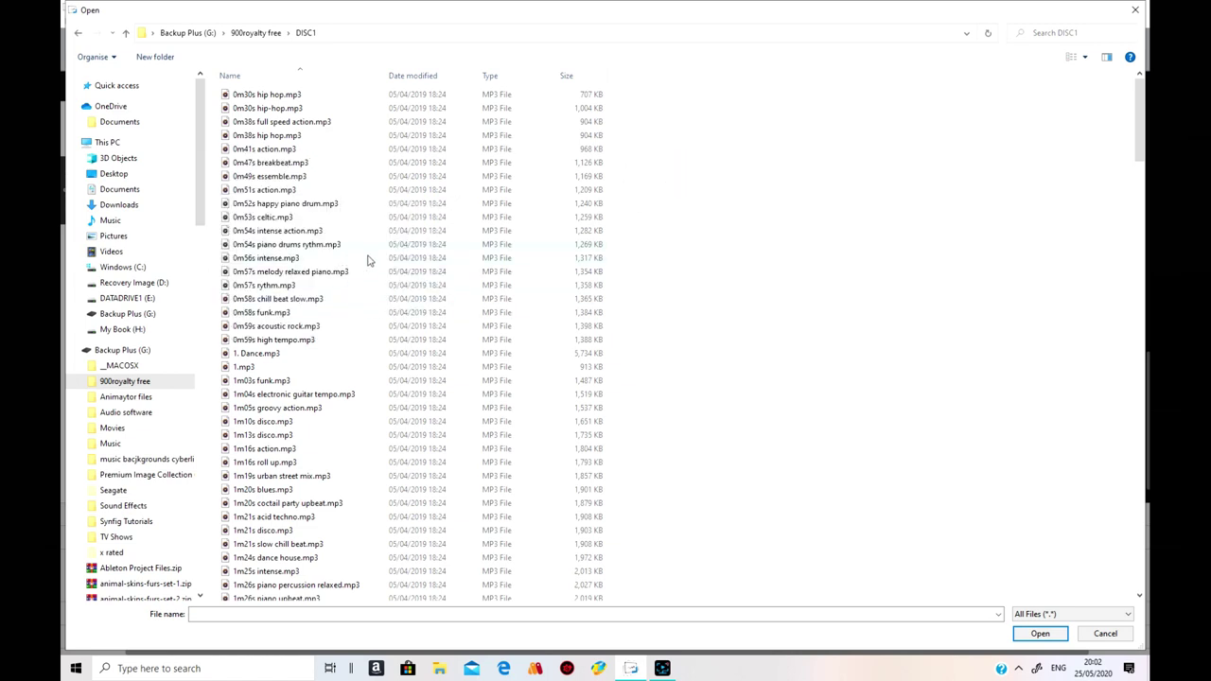
{"action": "left_click", "coordinate": [272, 31]}
- Import Platinum-track18.mp3 from the DISC3 folder and place it at the start of the timeline's background music track
{"action": "double_click", "coordinate": [271, 119]}
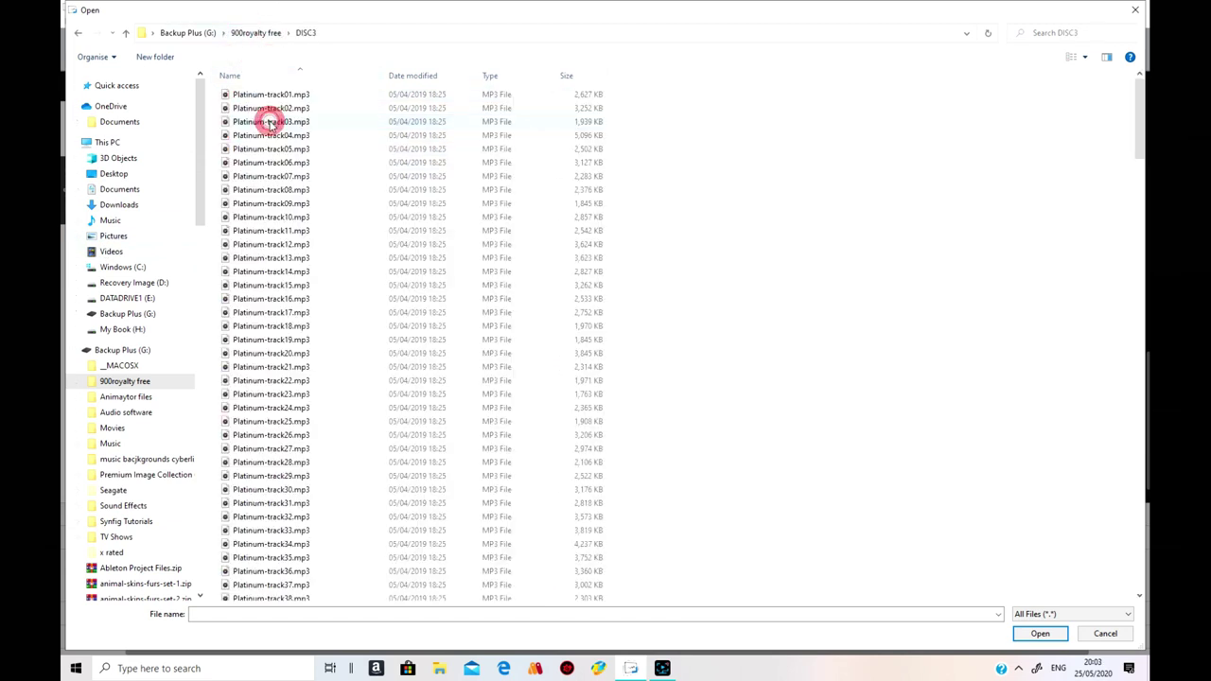
{"action": "double_click", "coordinate": [310, 328]}
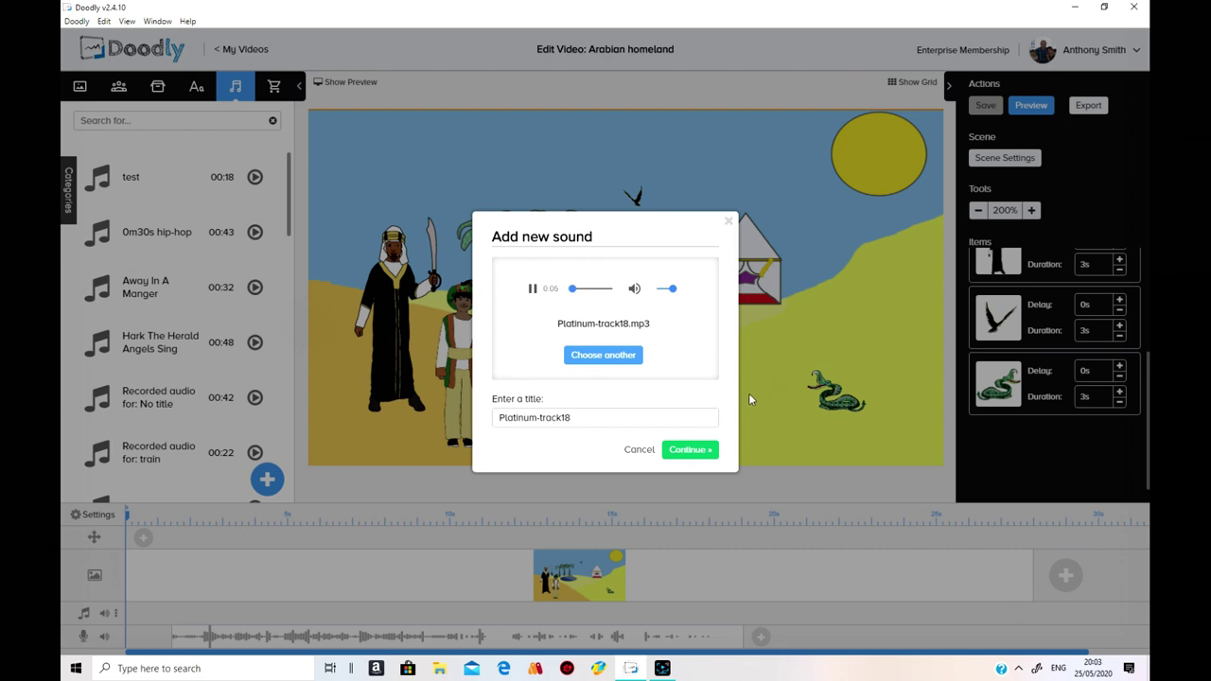
{"action": "left_click", "coordinate": [689, 450]}
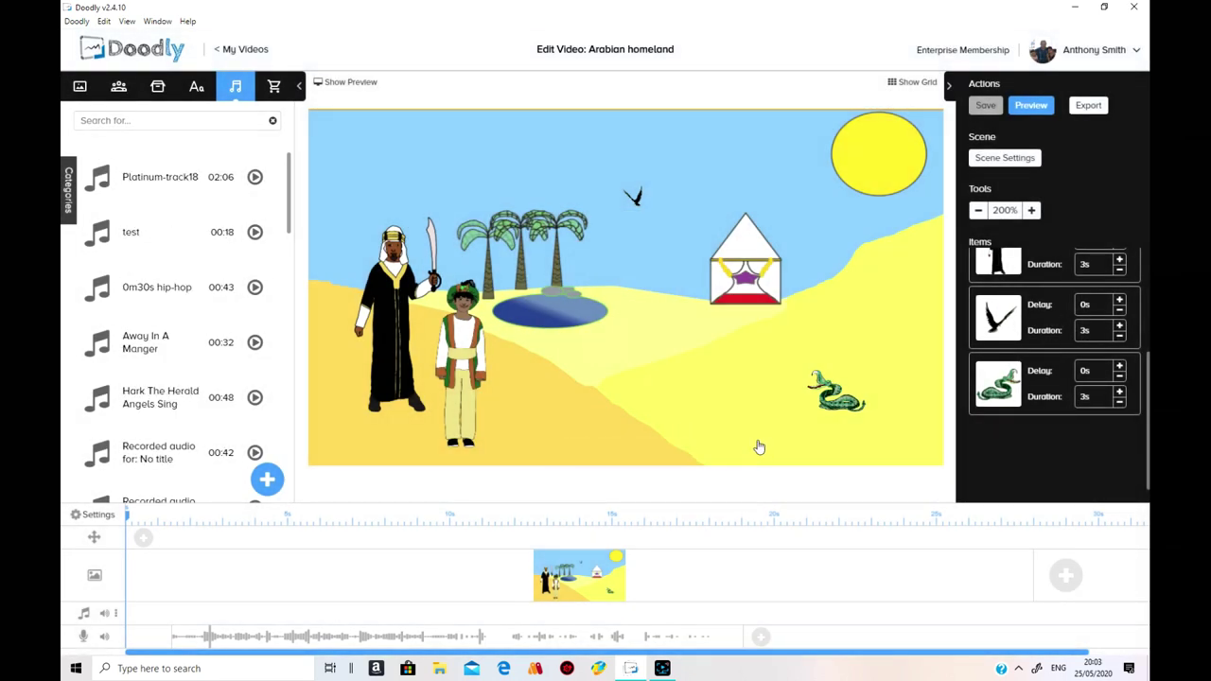
{"action": "left_click_drag", "start_coordinate": [162, 181], "coordinate": [232, 624]}
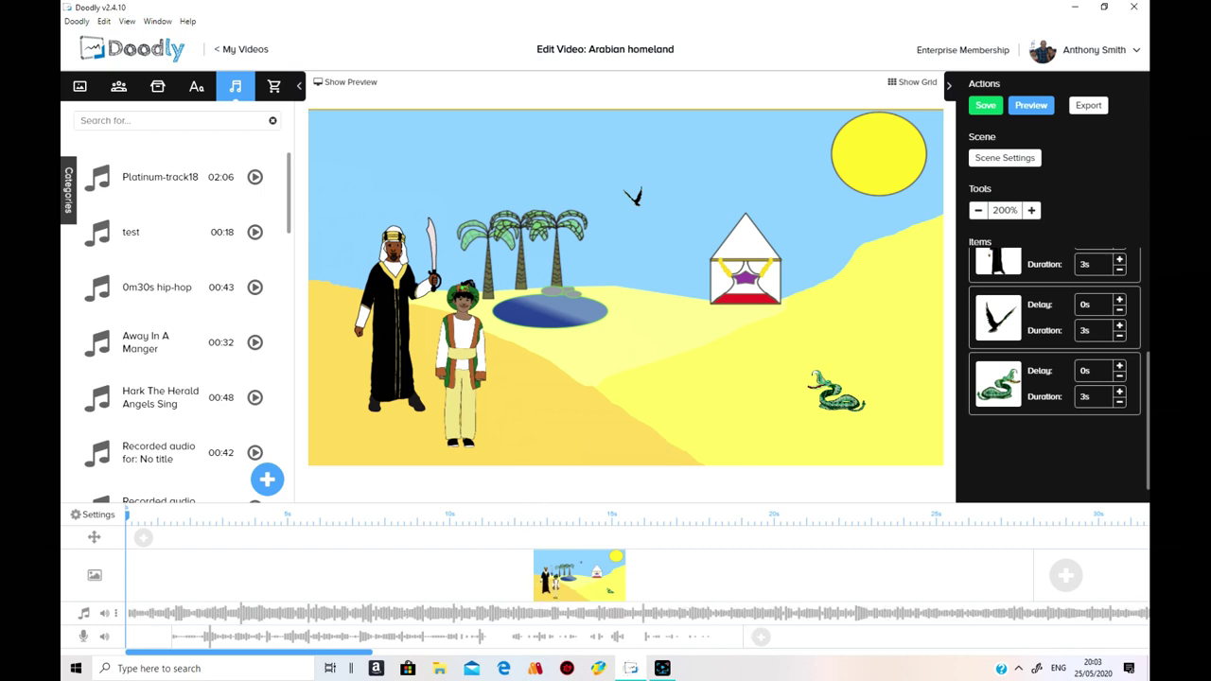
{"action": "left_click_drag", "start_coordinate": [335, 651], "coordinate": [1040, 668]}
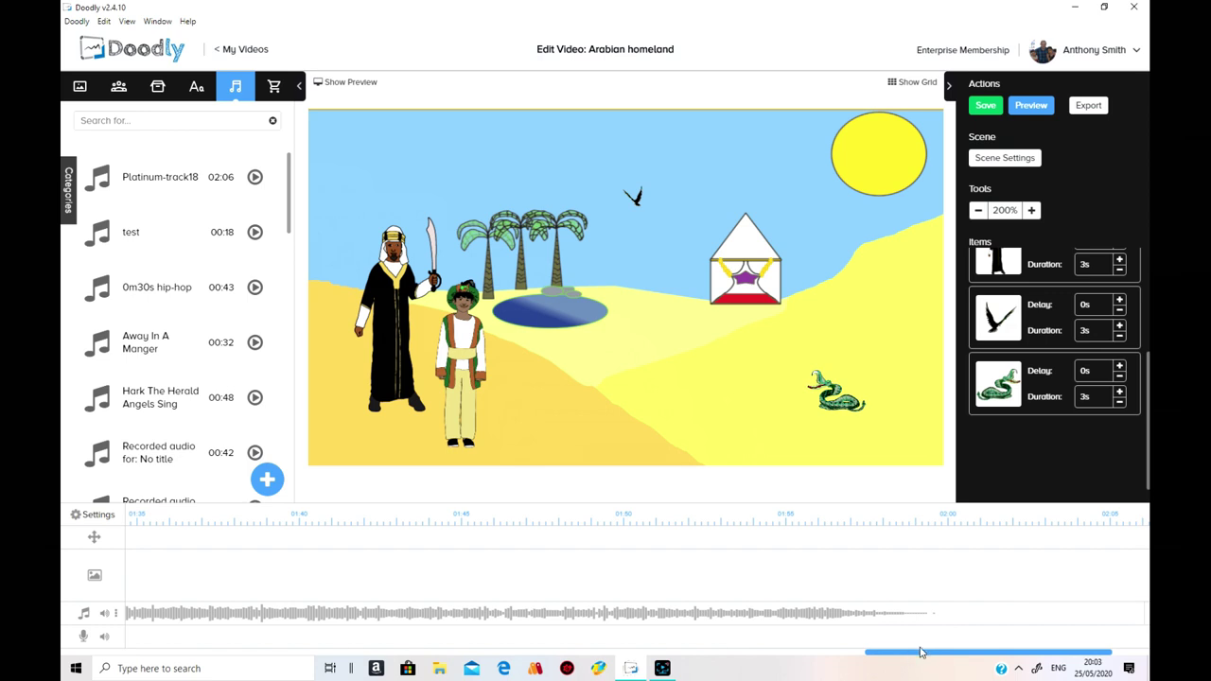
{"action": "left_click_drag", "start_coordinate": [921, 655], "coordinate": [959, 654]}
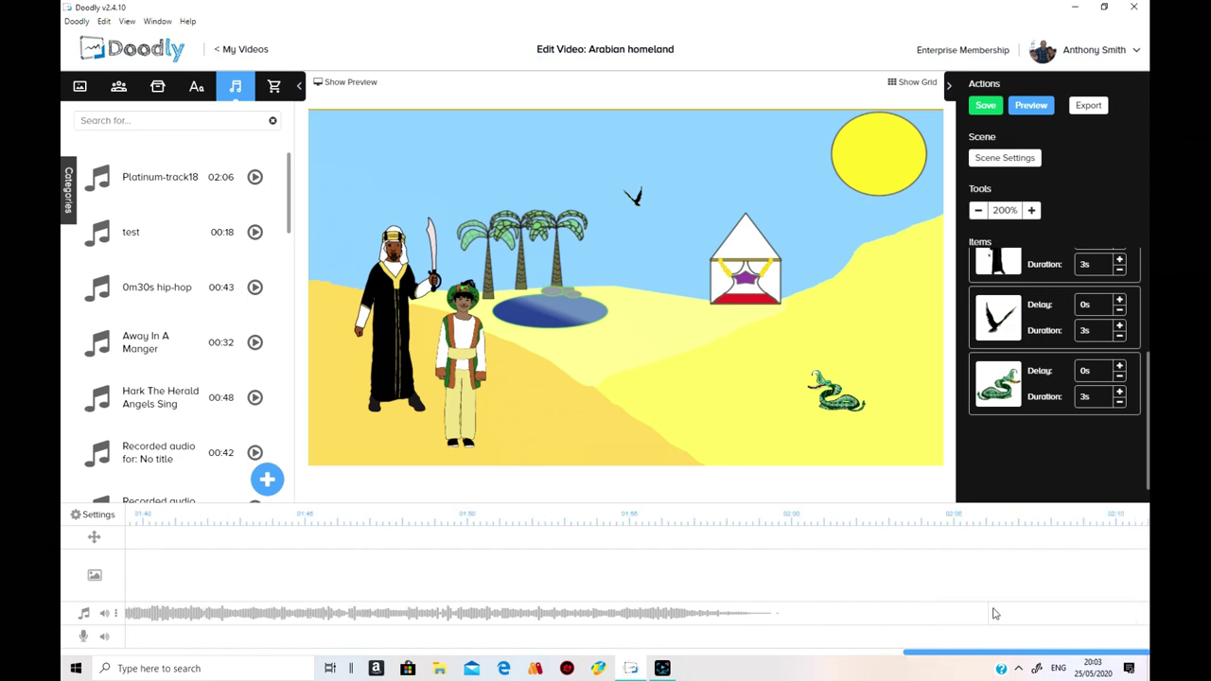
- Trim the end of the Platinum-track18 music to the scene's end at about 28 s, saving the video along the way
{"action": "left_click_drag", "start_coordinate": [988, 617], "coordinate": [66, 565]}
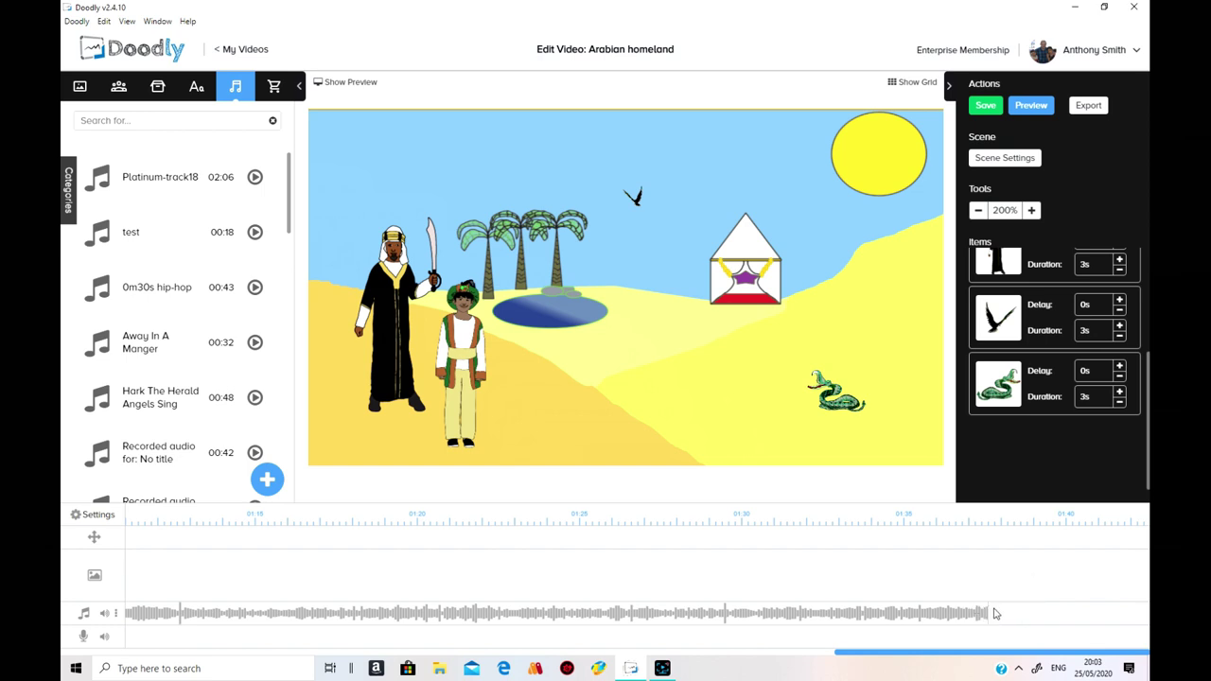
{"action": "left_click_drag", "start_coordinate": [988, 612], "coordinate": [153, 594]}
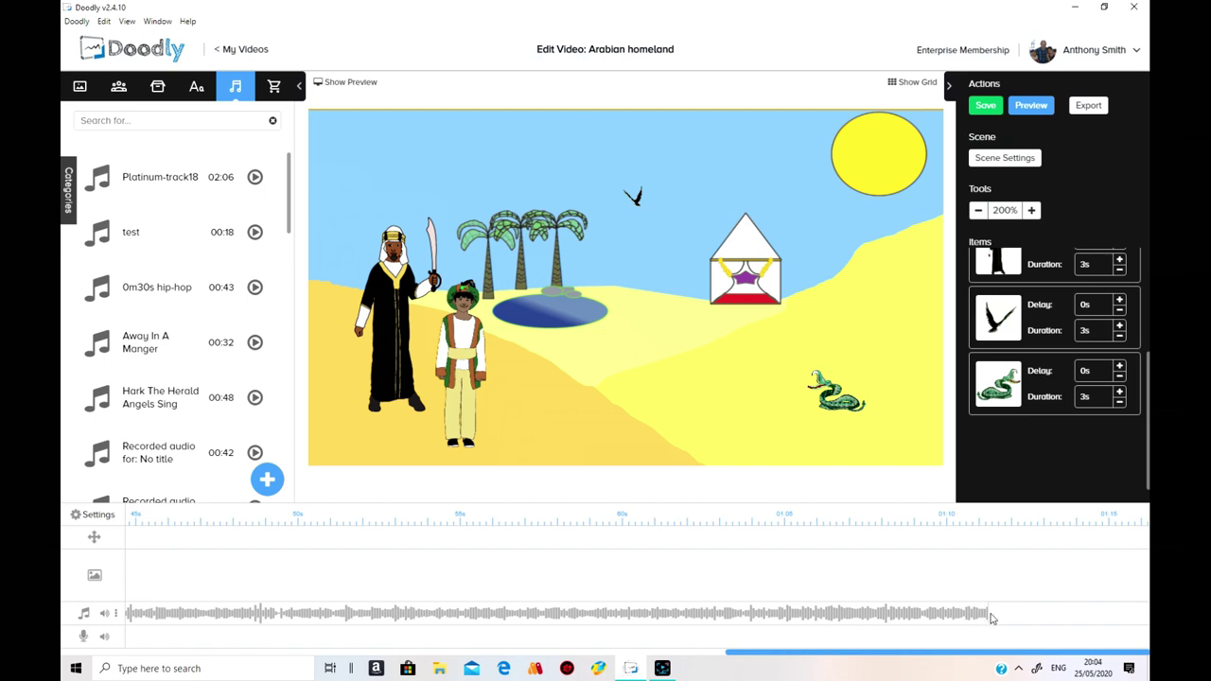
{"action": "left_click_drag", "start_coordinate": [988, 612], "coordinate": [153, 612]}
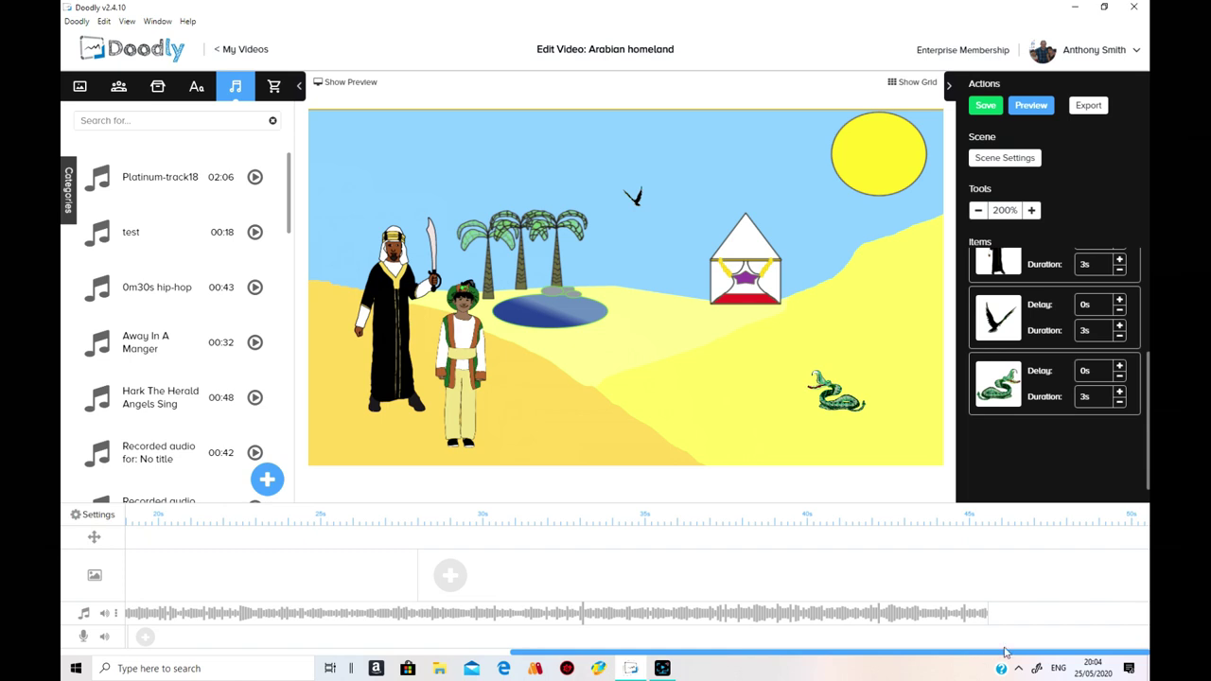
{"action": "key", "text": "ctrl+s"}
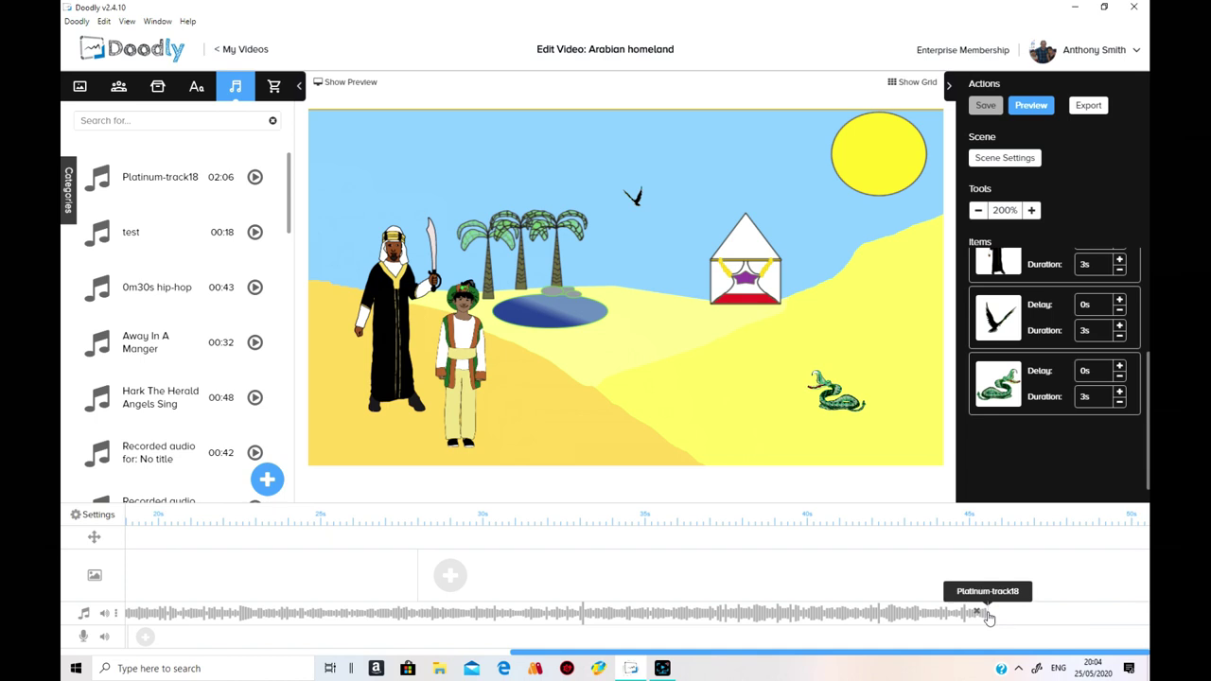
{"action": "left_click_drag", "start_coordinate": [987, 611], "coordinate": [419, 583]}
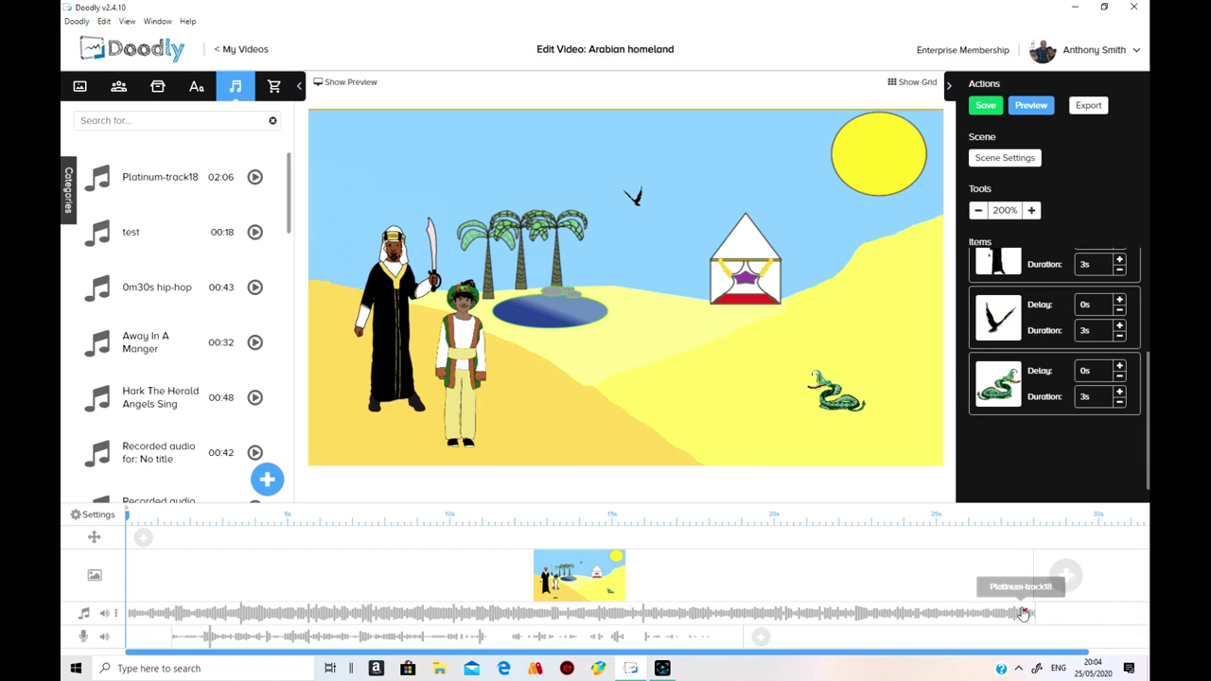
- Add a fade-out to the end of the Platinum-track18 clip and lengthen it to about 4.5 s
{"action": "right_click", "coordinate": [1028, 615]}
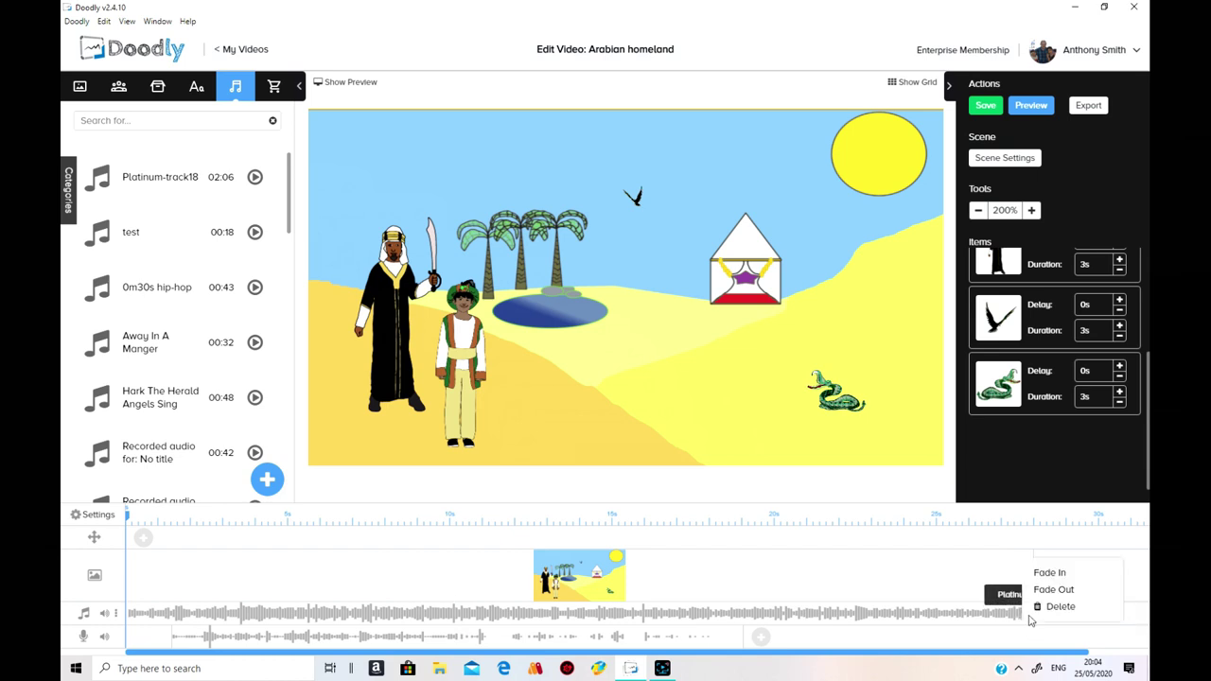
{"action": "left_click", "coordinate": [1081, 591]}
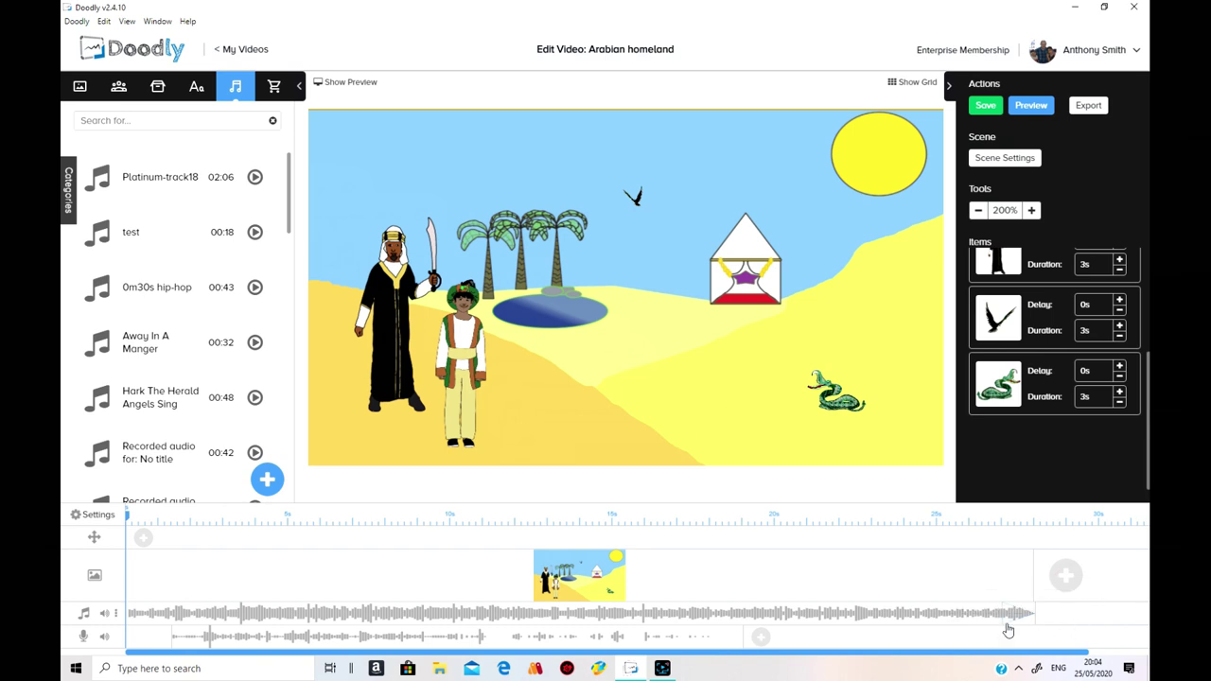
{"action": "left_click_drag", "start_coordinate": [1002, 612], "coordinate": [923, 615]}
- Lower the background music track's volume to near its minimum level
{"action": "left_click", "coordinate": [114, 617]}
{"action": "left_click", "coordinate": [115, 615]}
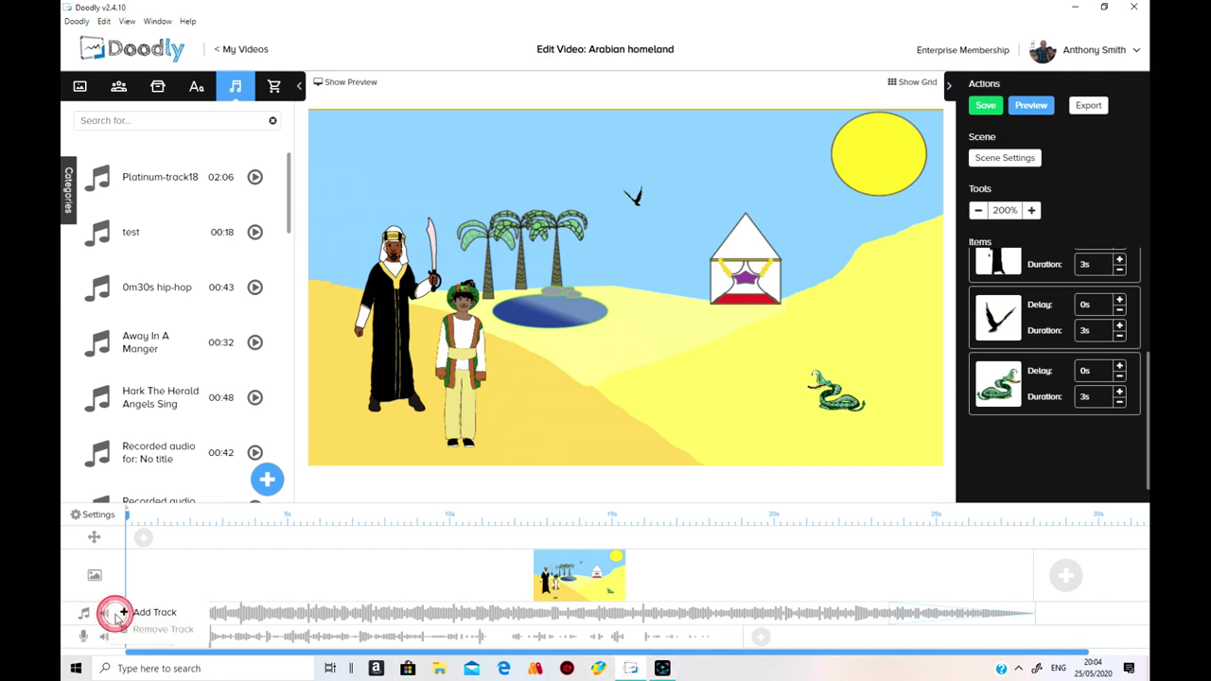
{"action": "left_click", "coordinate": [95, 617]}
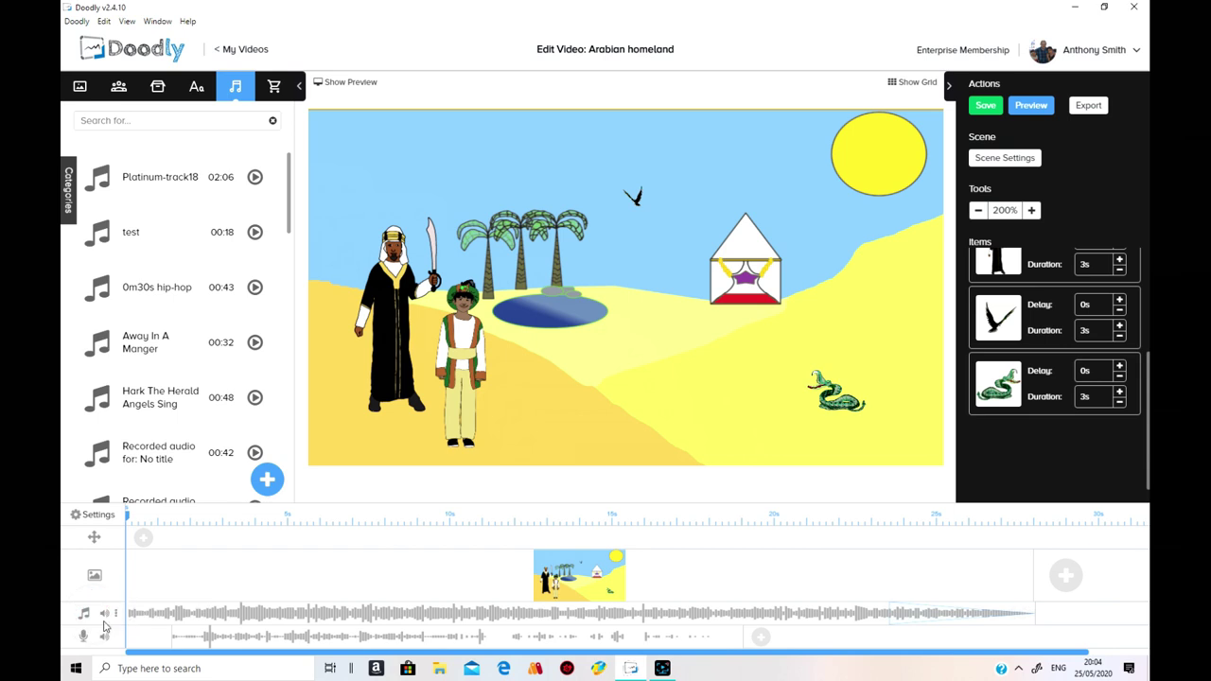
{"action": "left_click", "coordinate": [108, 613]}
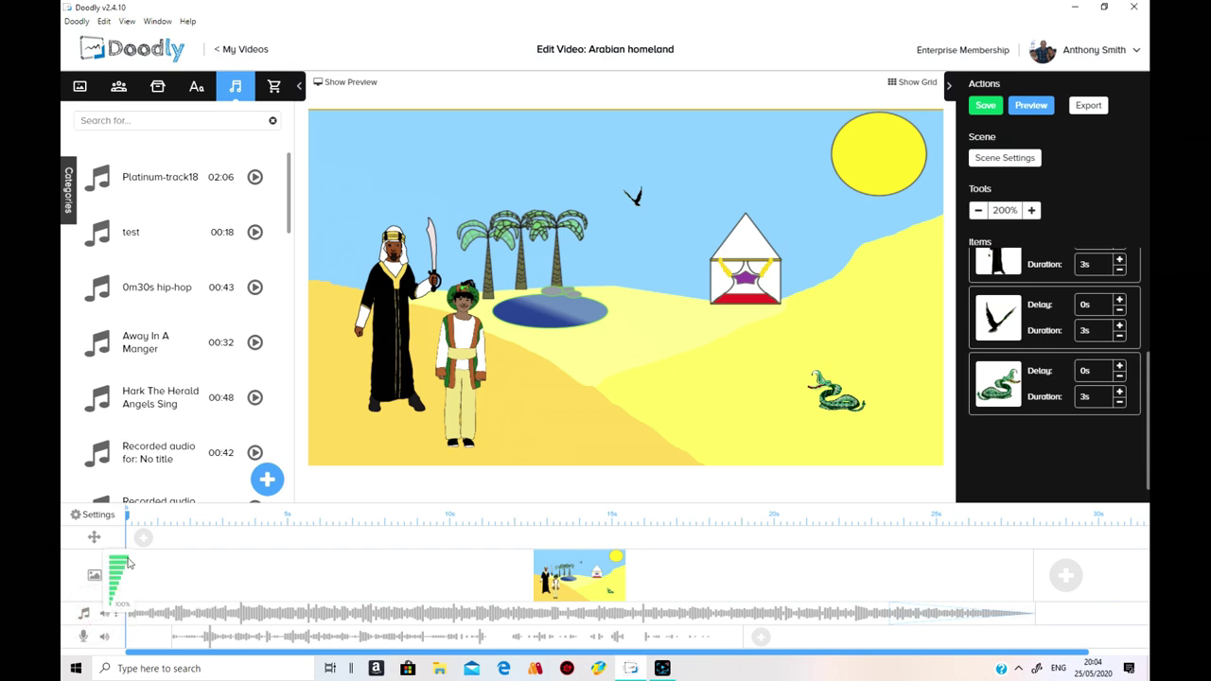
{"action": "left_click_drag", "start_coordinate": [128, 561], "coordinate": [120, 589]}
- Check the volume levels of the voiceover and background music tracks, and save the video
{"action": "left_click", "coordinate": [106, 637]}
{"action": "left_click", "coordinate": [104, 636]}
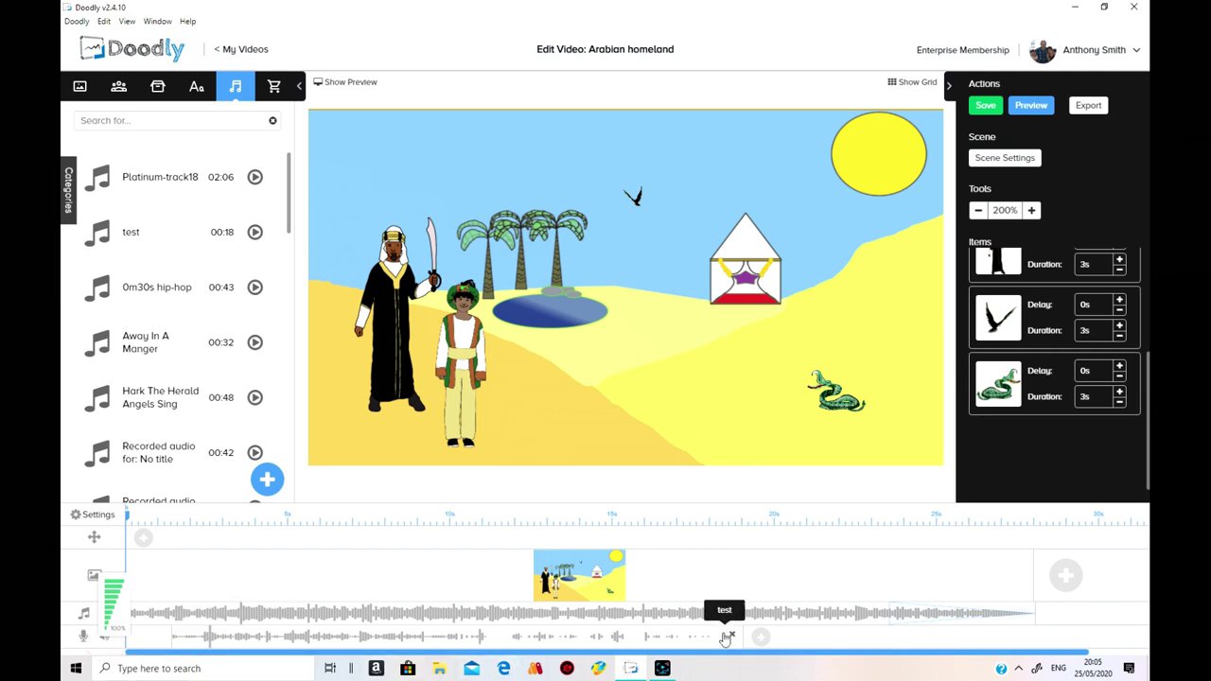
{"action": "key", "text": "ctrl+s"}
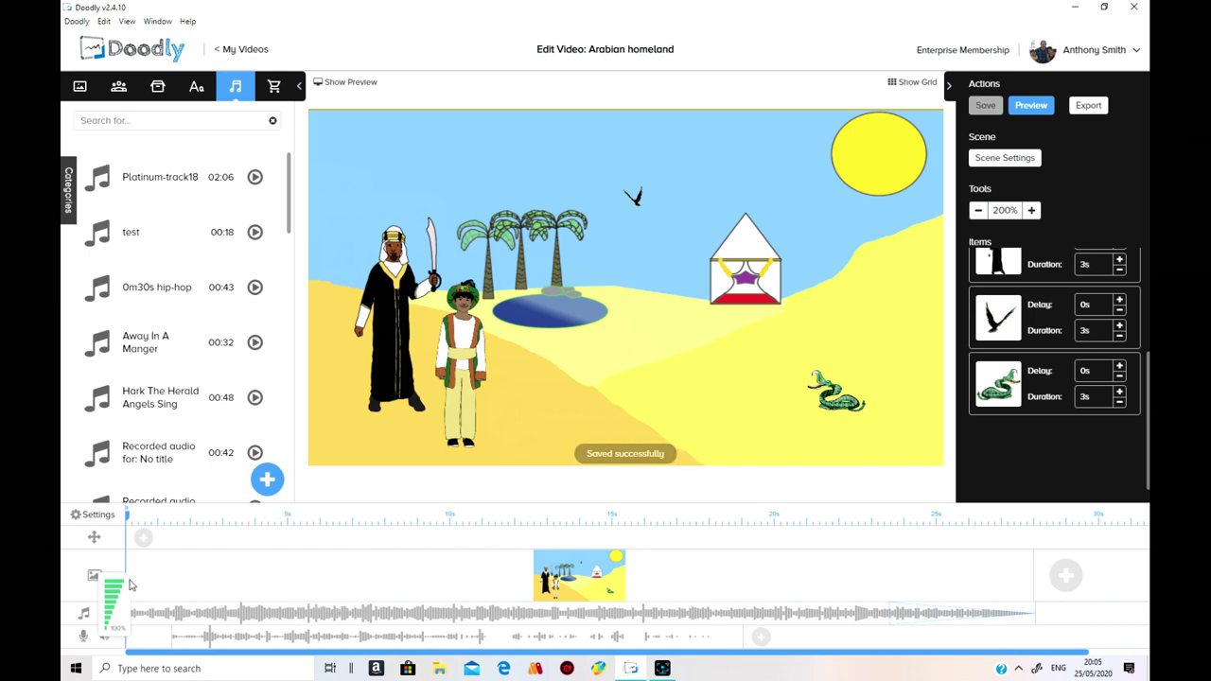
{"action": "left_click", "coordinate": [271, 566]}
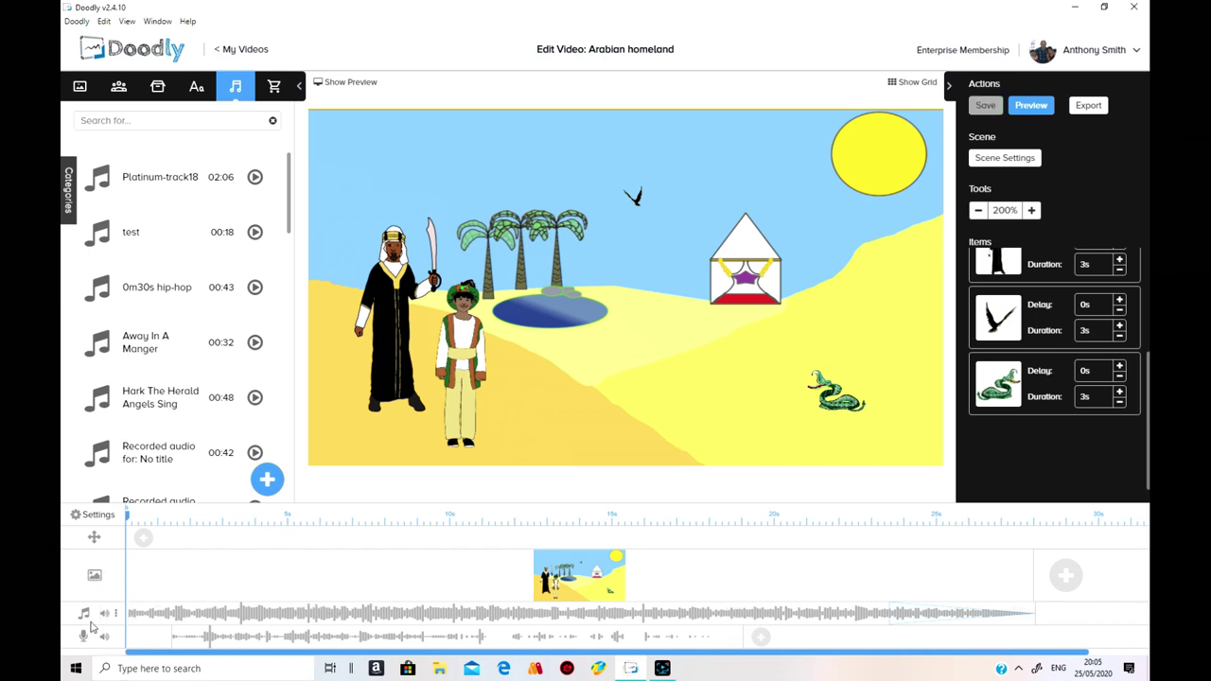
{"action": "left_click", "coordinate": [106, 616]}
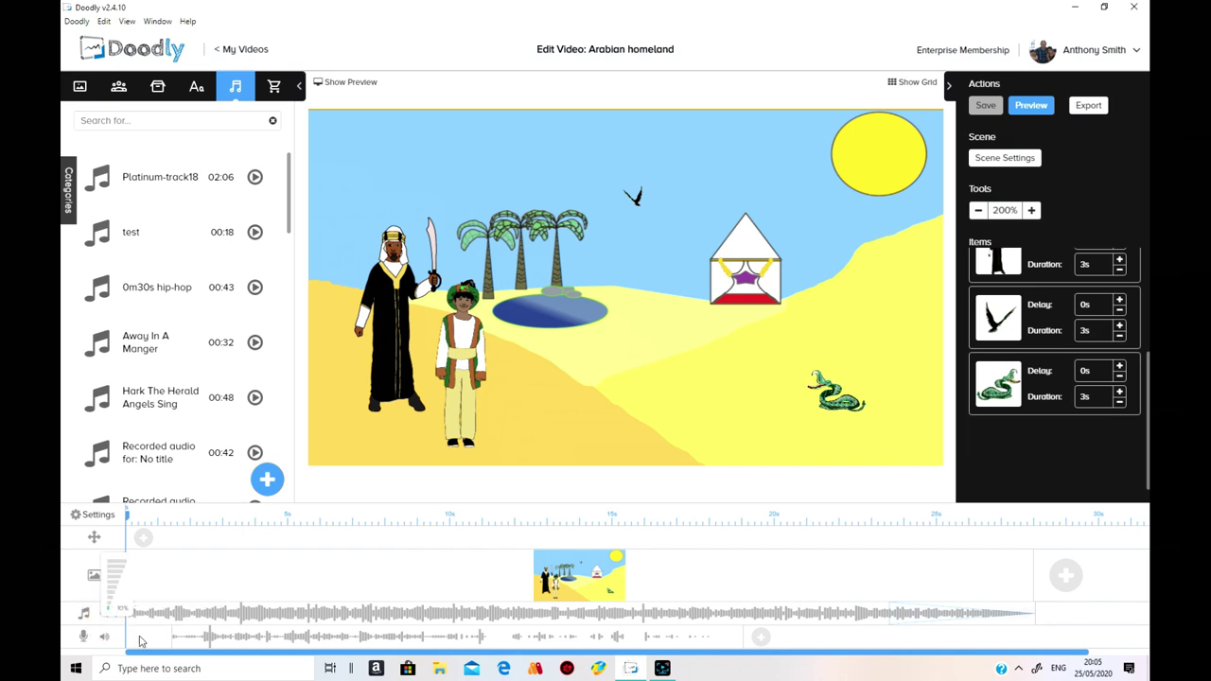
- Scrub through the timeline, return the playhead to the start, and preview the whole video with its voiceover and music
{"action": "left_click", "coordinate": [521, 552]}
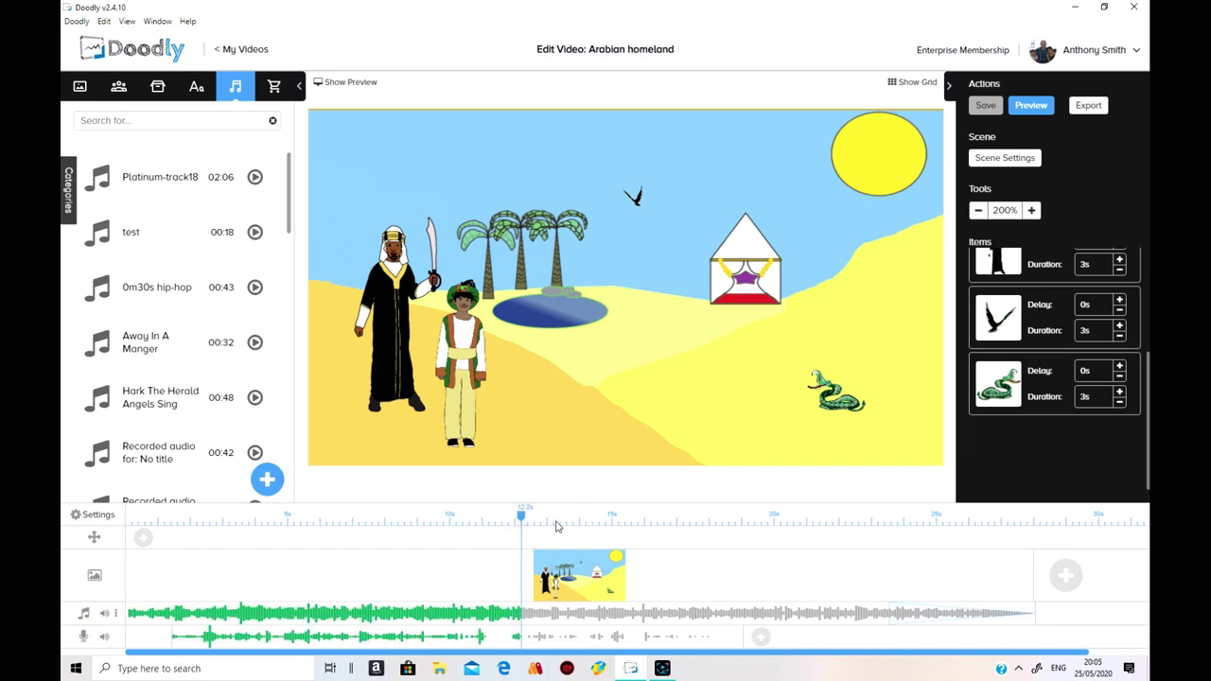
{"action": "left_click", "coordinate": [706, 521]}
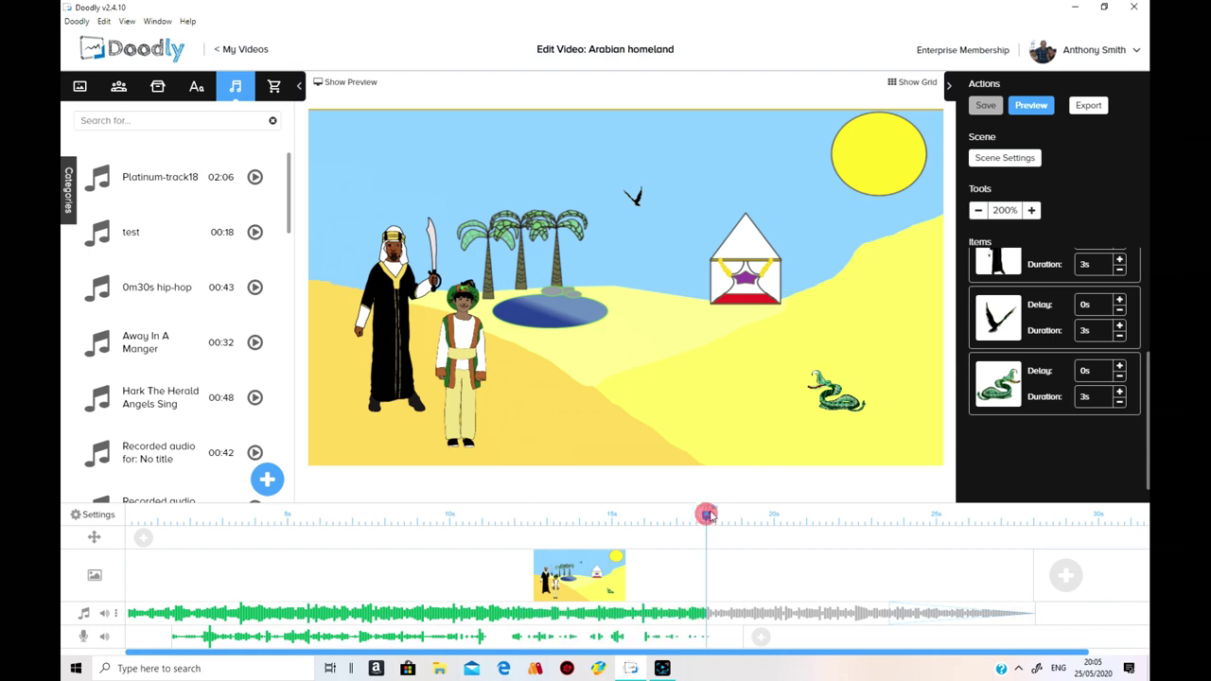
{"action": "left_click", "coordinate": [130, 521]}
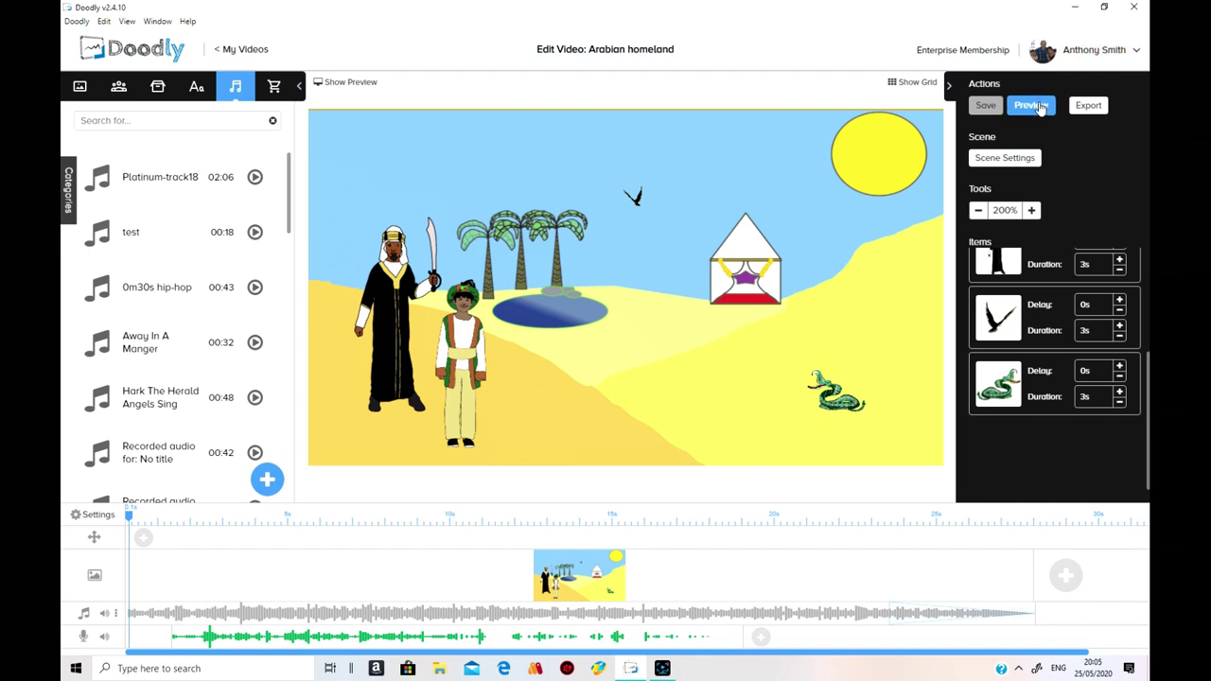
{"action": "left_click", "coordinate": [1033, 105]}
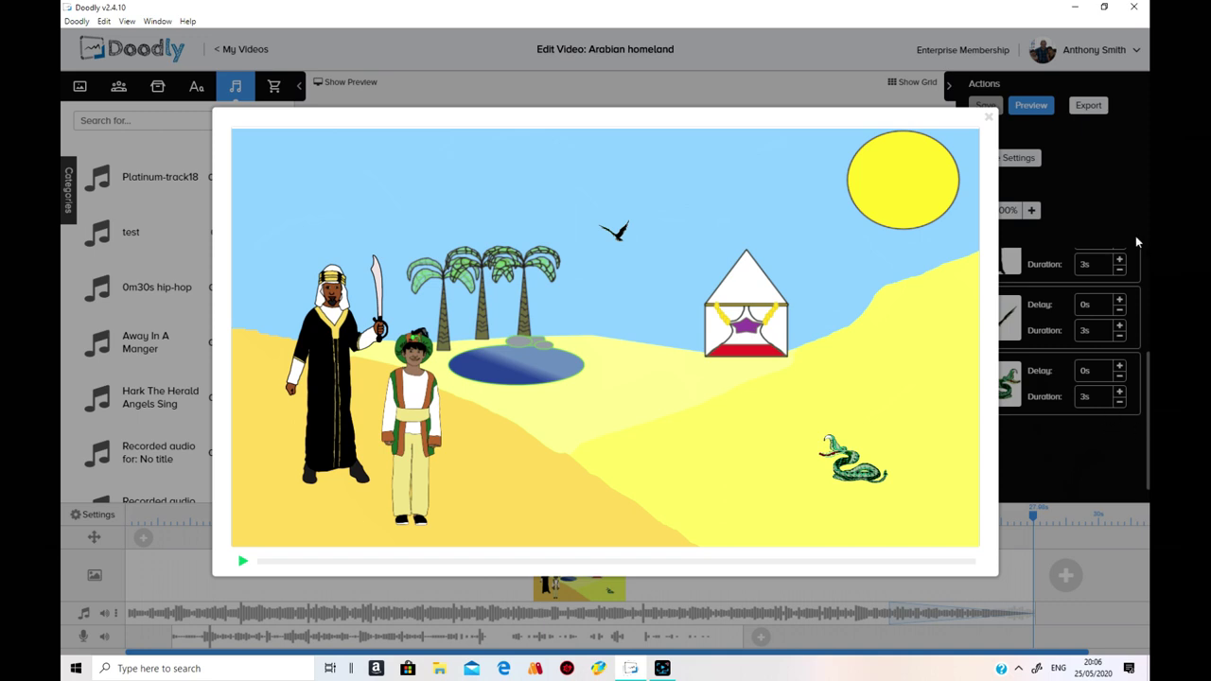
{"action": "left_click", "coordinate": [989, 118]}
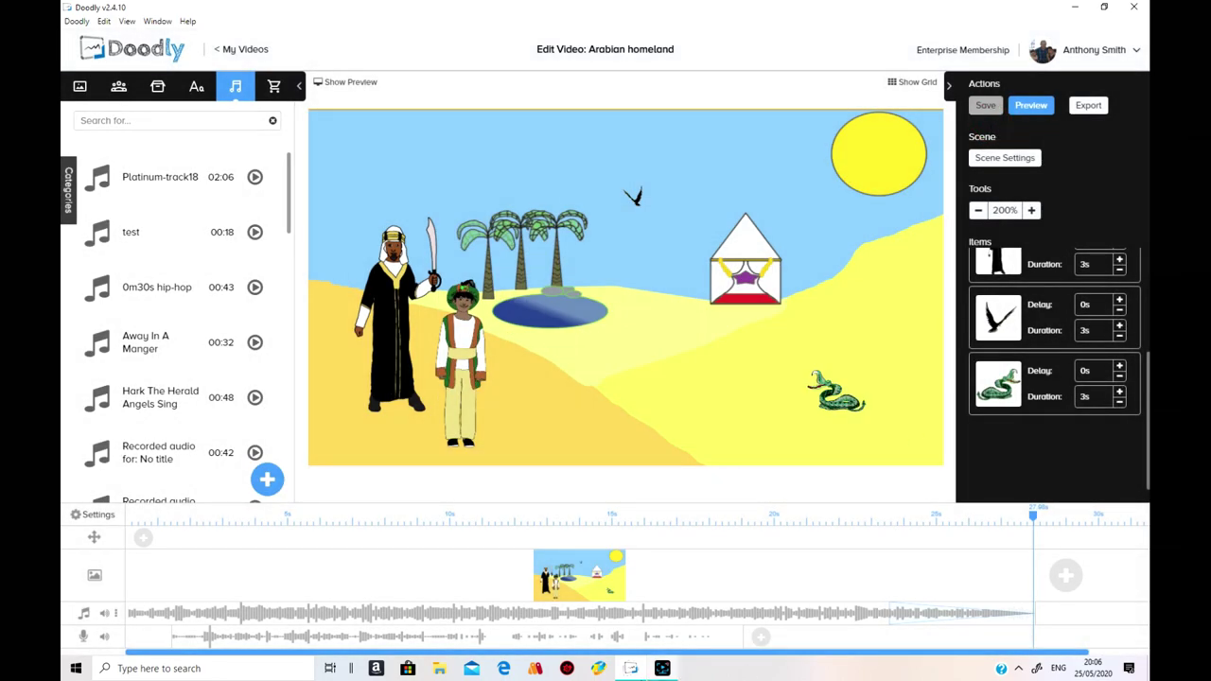